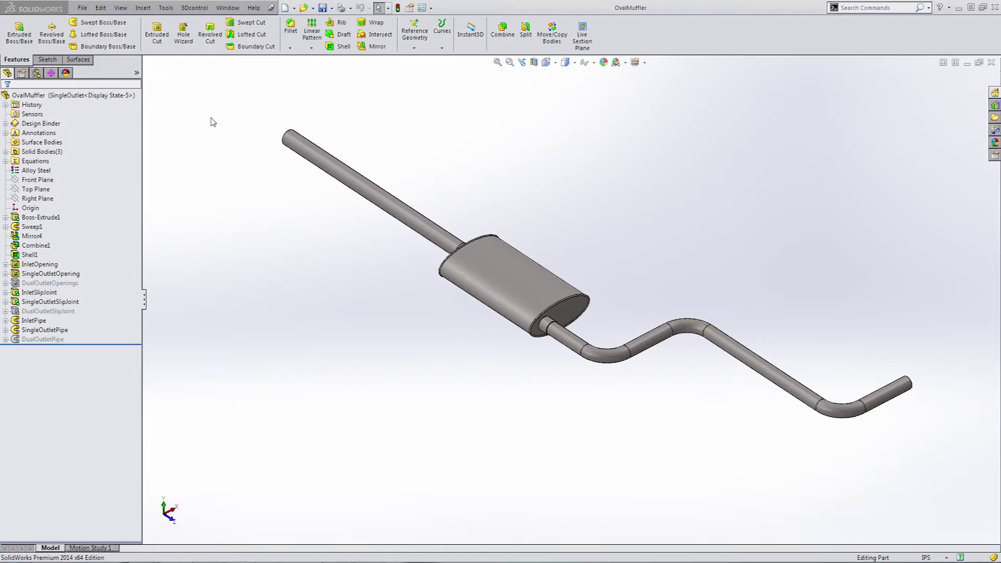
# Activate the DualOutlet configuration and compare it with SingleOutlet in the configurations list.
pyautogui.click(36, 74)
pyautogui.doubleClick(48, 116)
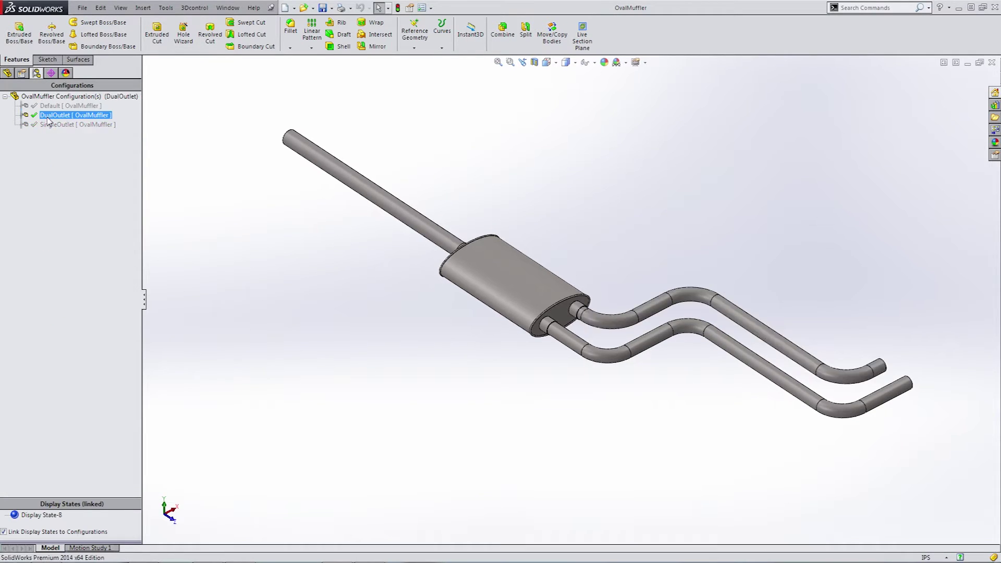
pyautogui.click(8, 74)
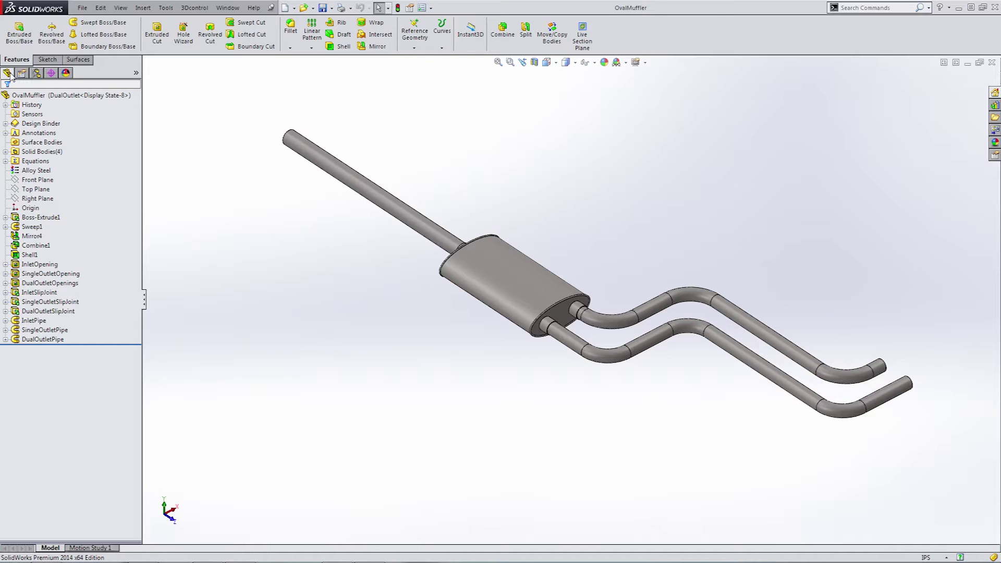
pyautogui.click(36, 73)
pyautogui.click(45, 115)
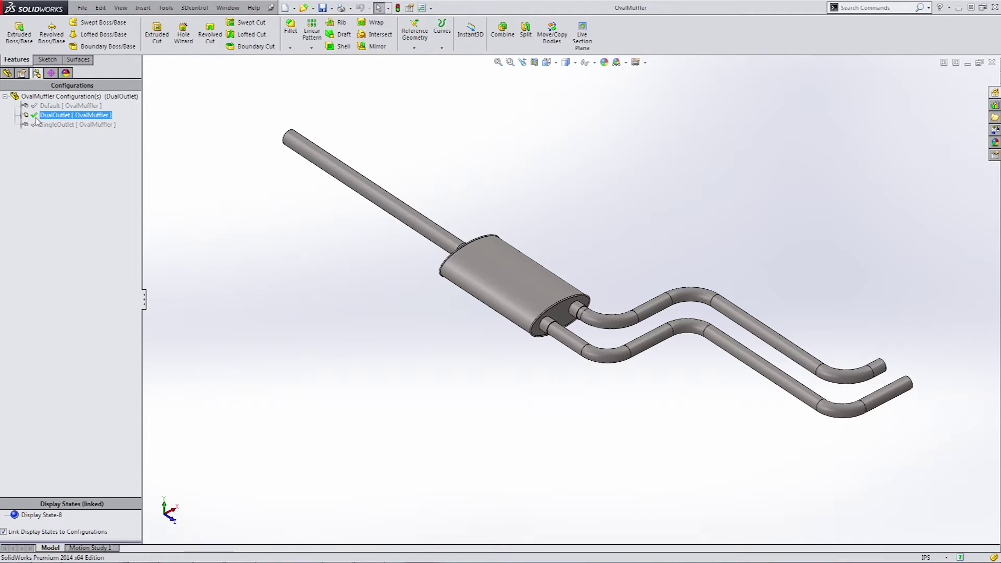
pyautogui.click(42, 125)
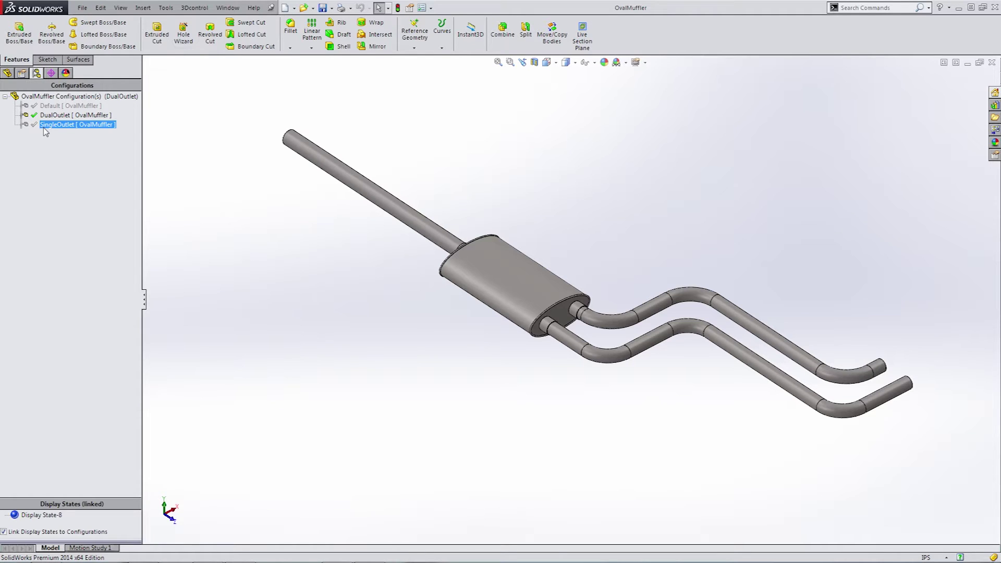
# Enlarge the Display States pane under the configurations list and select Display State-8.
pyautogui.click(25, 116)
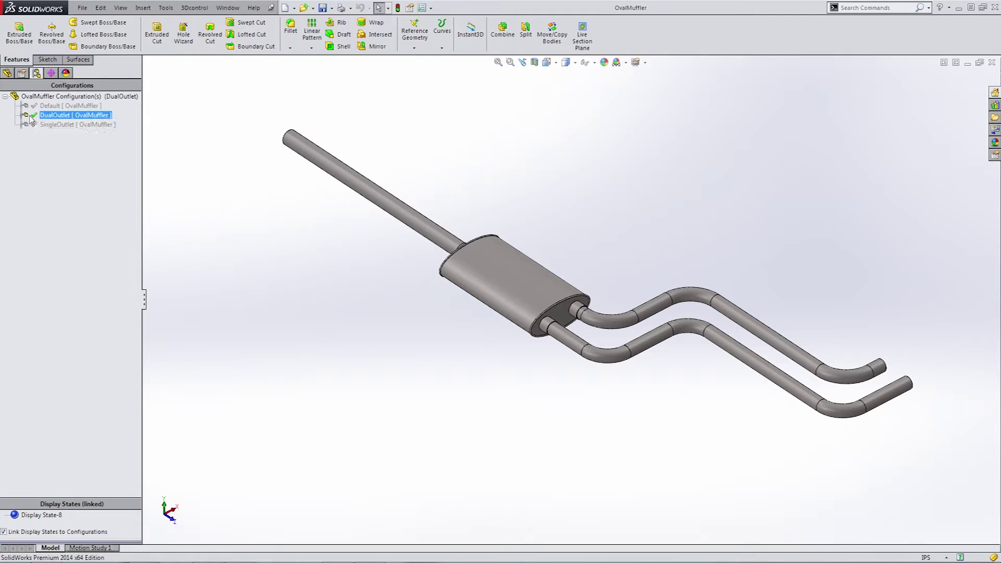
pyautogui.click(34, 125)
pyautogui.moveTo(99, 499); pyautogui.dragTo(103, 385)
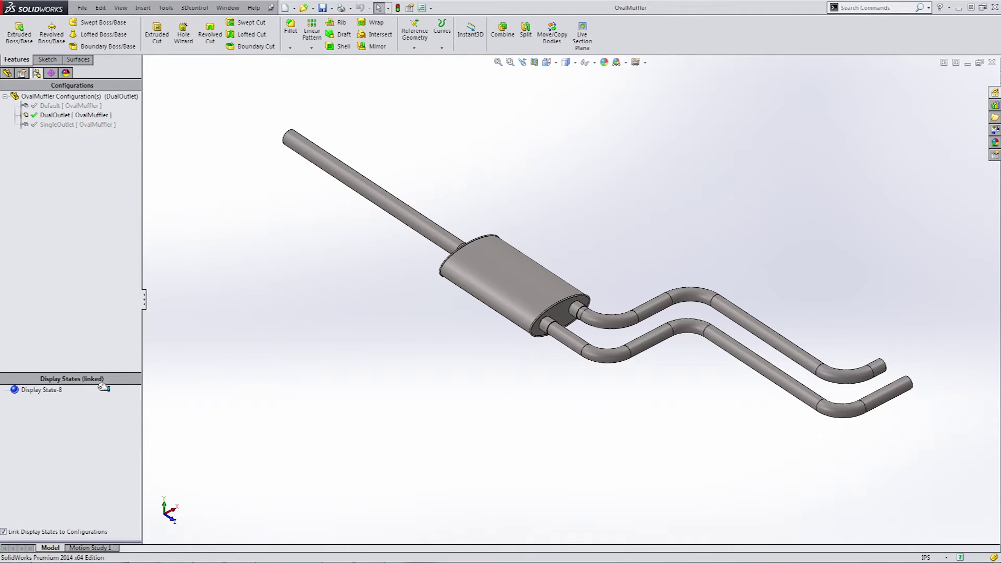
pyautogui.click(50, 390)
# Check the part's Alloy Steel material, then bring up DualOutlet's configuration options.
pyautogui.click(7, 72)
pyautogui.click(29, 171)
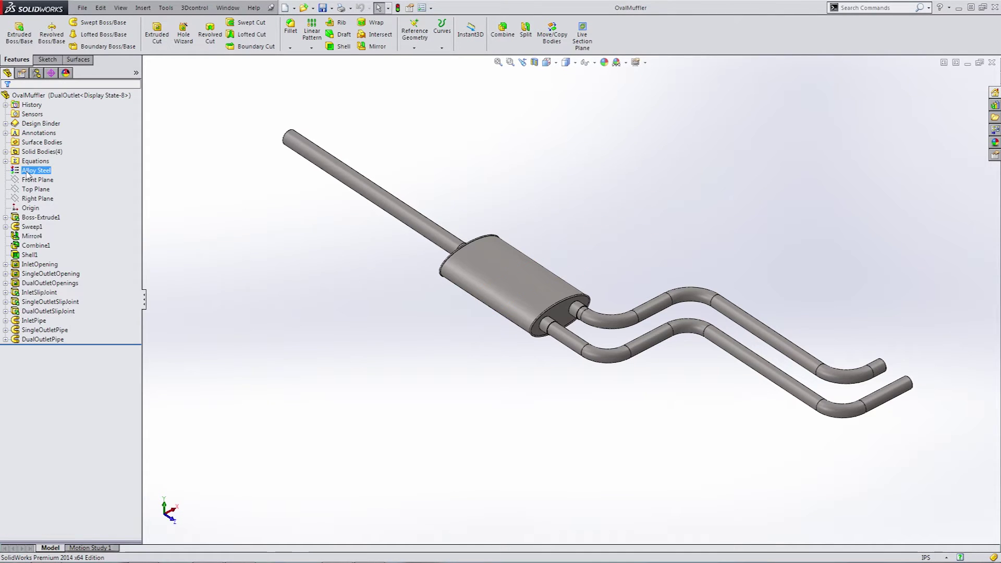
pyautogui.click(36, 73)
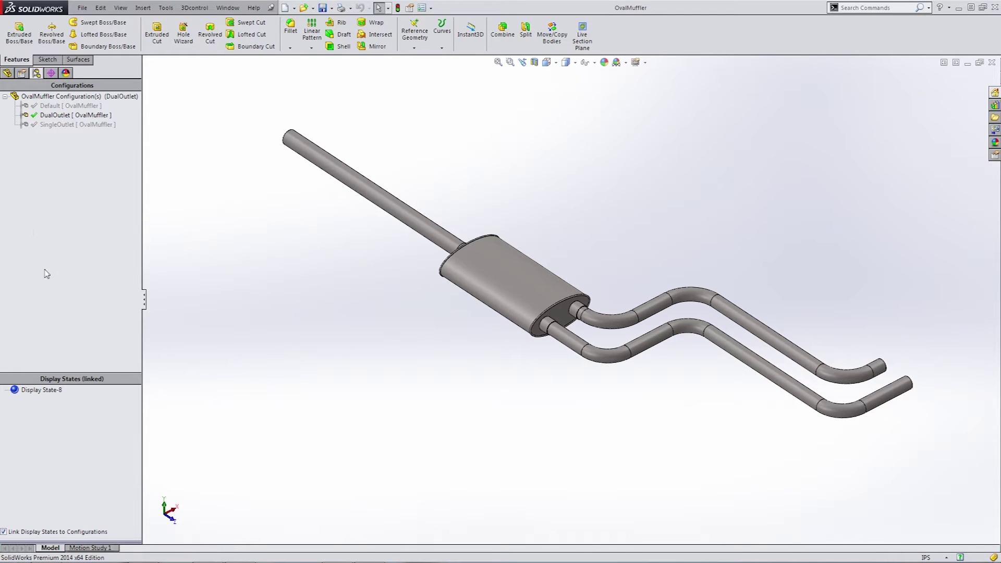
pyautogui.click(42, 116)
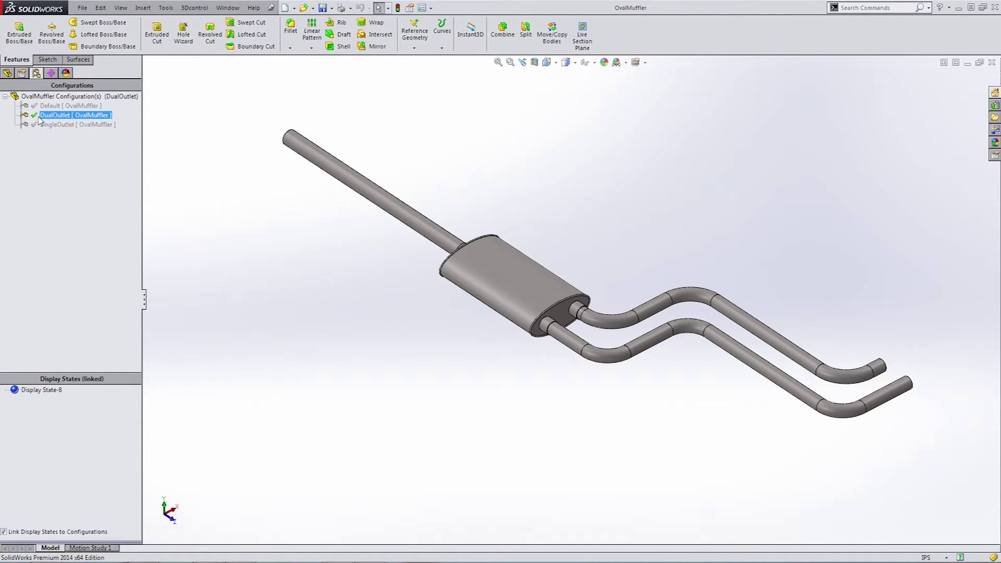
pyautogui.rightClick(39, 118)
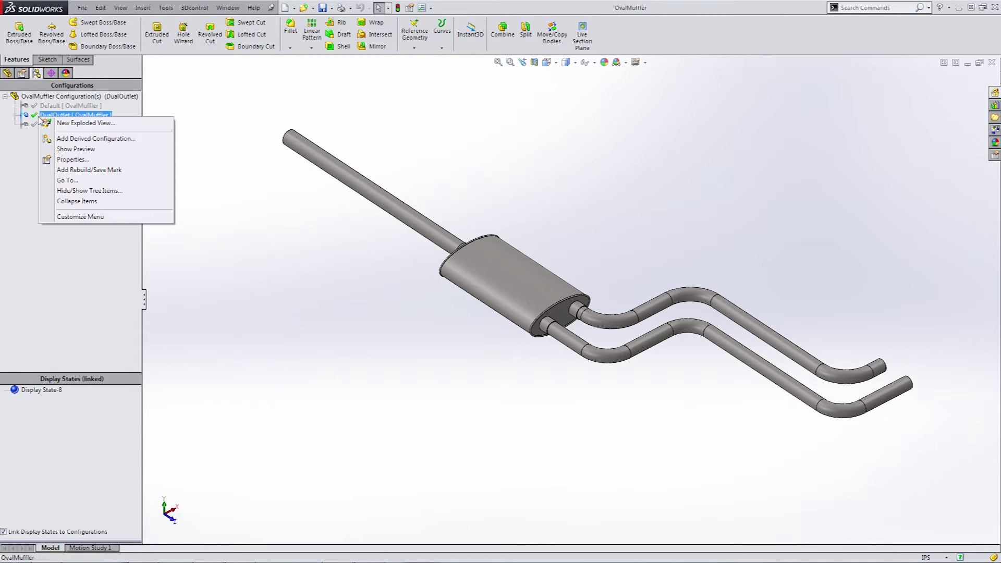
# Add derived configurations DualOutletAL and DualOutletSS under DualOutlet.
pyautogui.click(80, 138)
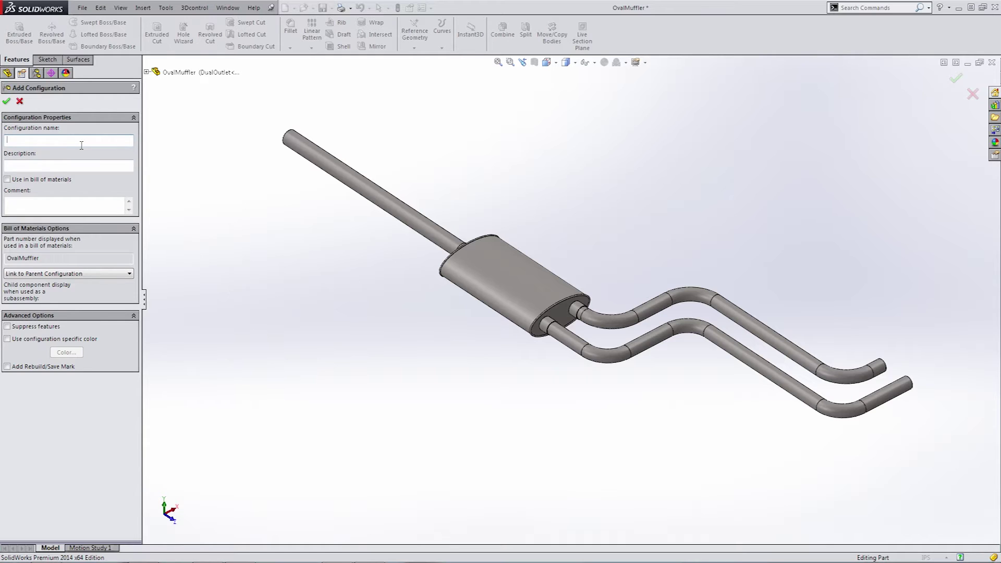
pyautogui.write('Dual')
pyautogui.write('Outlet')
pyautogui.write('AL')
pyautogui.click(7, 103)
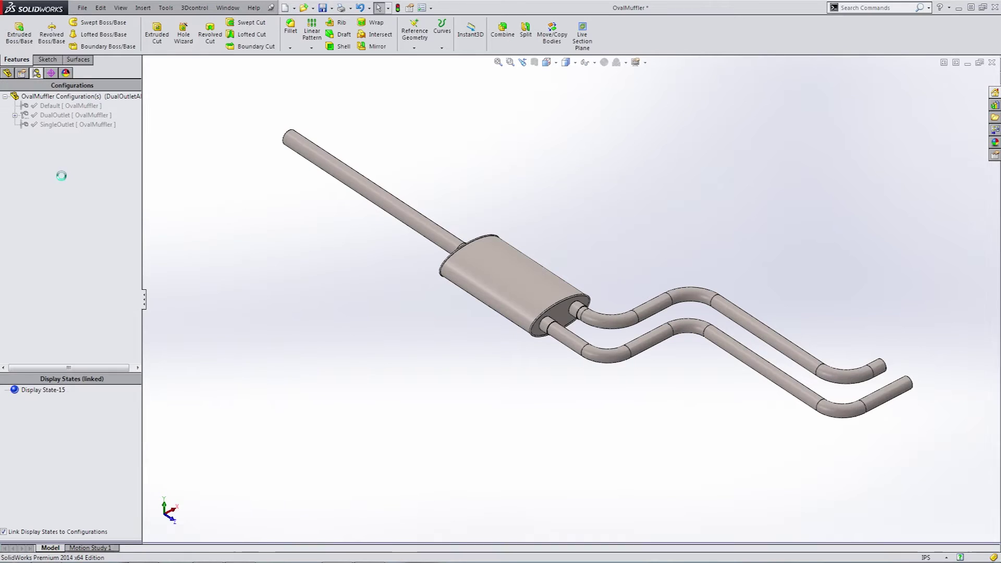
pyautogui.click(74, 140)
pyautogui.write('DualOutletSS')
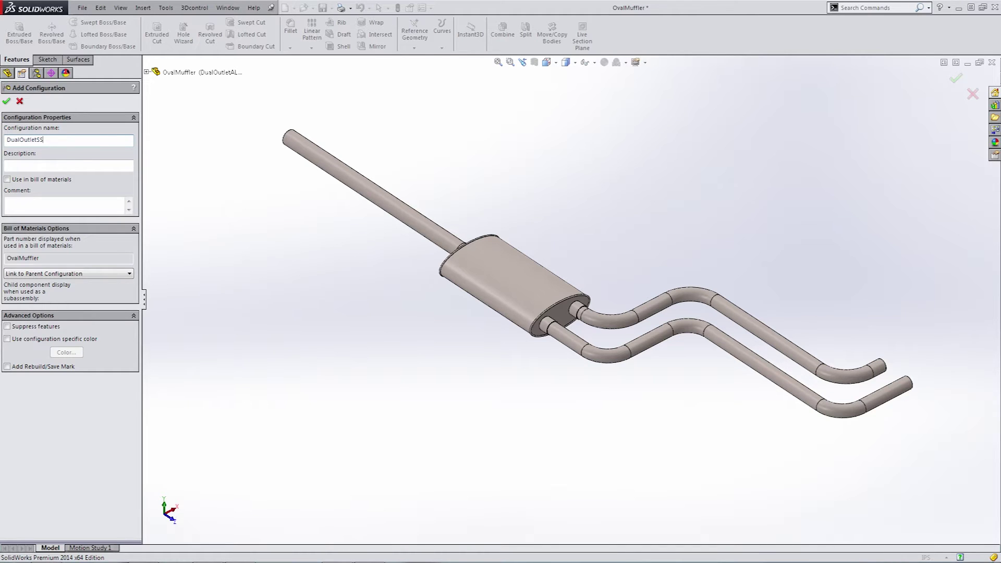
pyautogui.press('Return')
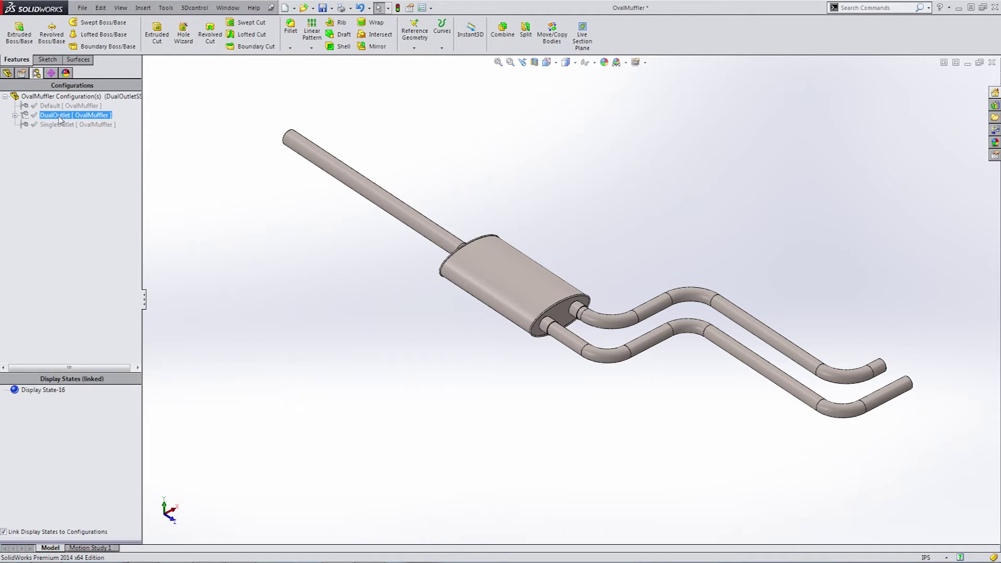
# Add derived DualOutletSteel under DualOutlet and start SingleOutletAL under SingleOutlet.
pyautogui.rightClick(60, 115)
pyautogui.click(89, 138)
pyautogui.write('DualOutletSt')
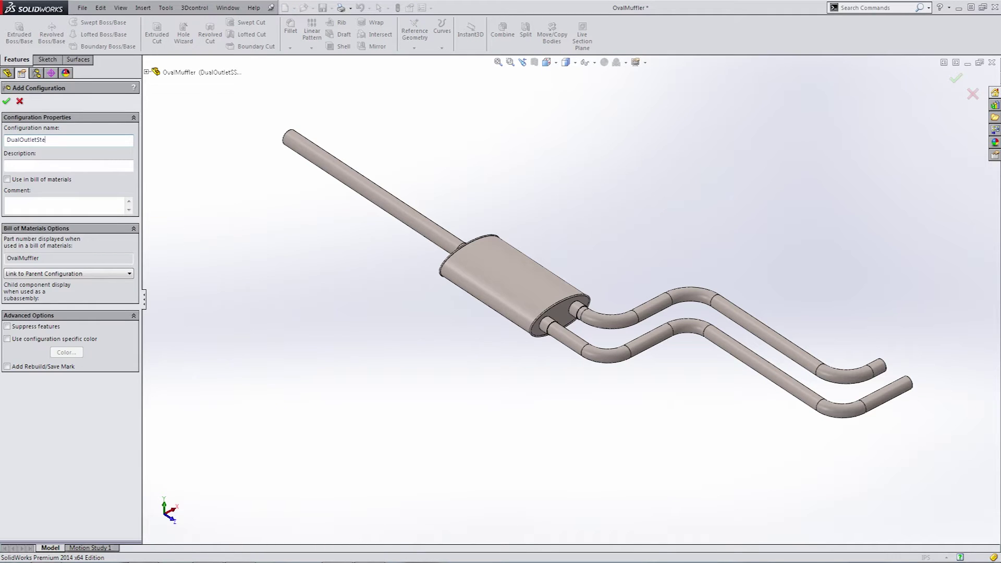
pyautogui.write('el')
pyautogui.rightClick(62, 125)
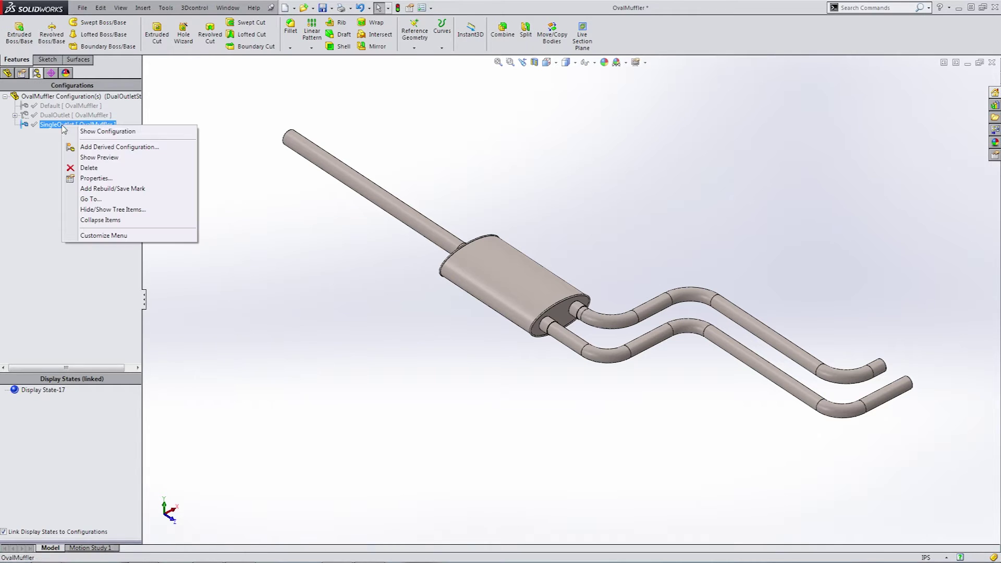
pyautogui.click(97, 148)
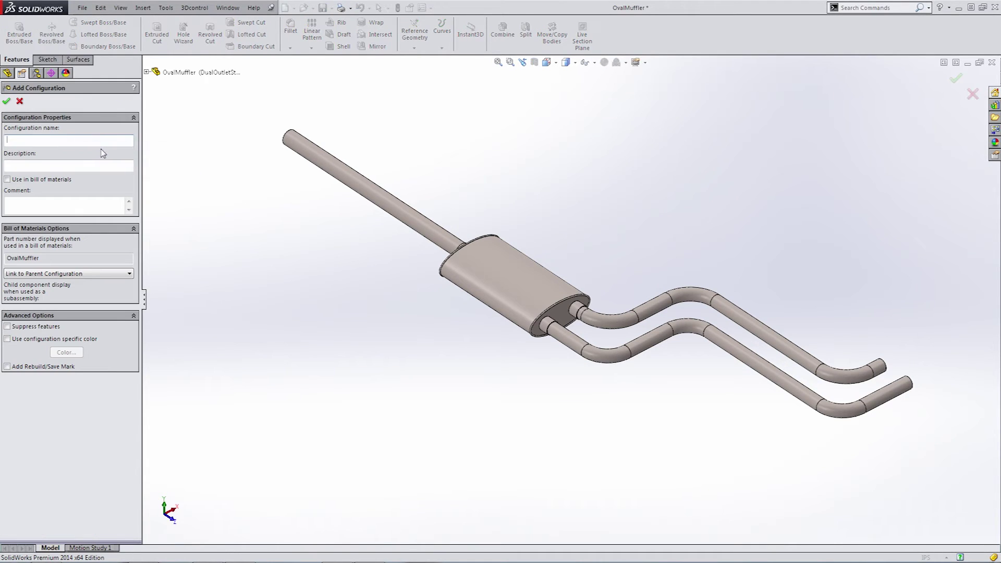
pyautogui.write('Single')
# Confirm SingleOutletAL and add derived SingleOutletSS and SingleOutletSteel under SingleOutlet.
pyautogui.click(6, 101)
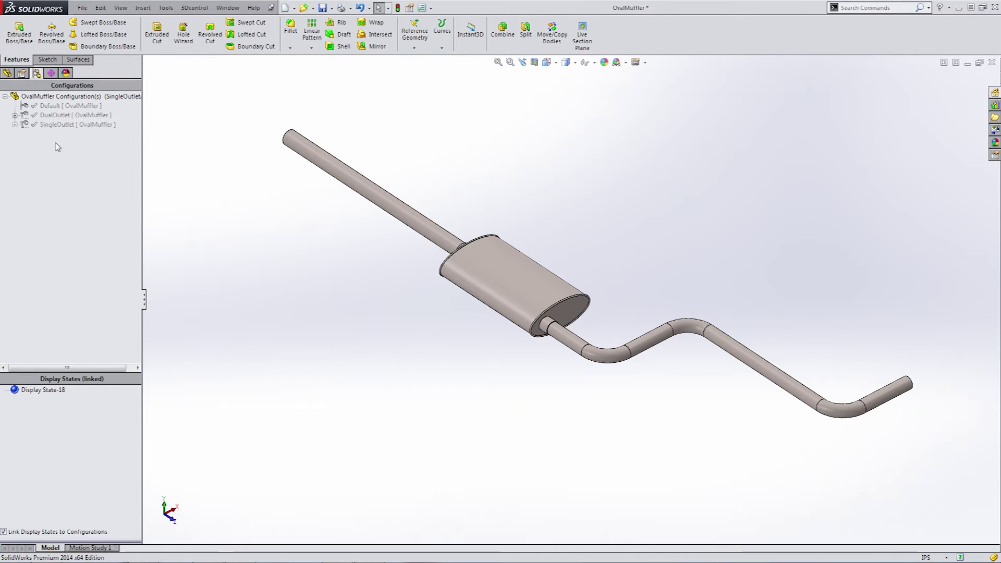
pyautogui.rightClick(51, 124)
pyautogui.click(82, 147)
pyautogui.write('Singlet')
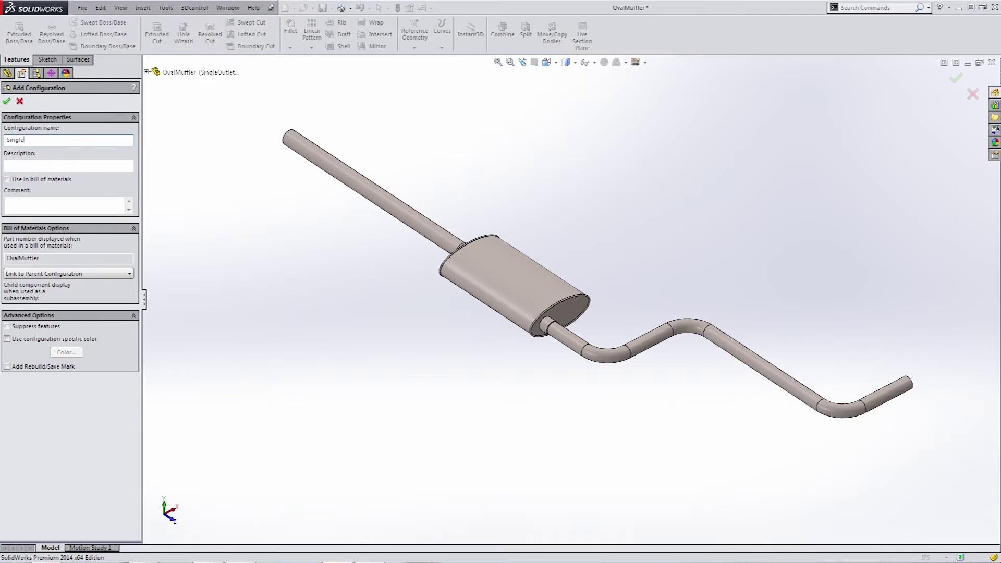
pyautogui.press('Return')
pyautogui.rightClick(78, 125)
pyautogui.click(95, 149)
pyautogui.write('gleOutletSteel')
pyautogui.click(6, 101)
# Expand DualOutlet's derived configurations and activate DualOutletSteel.
pyautogui.click(15, 116)
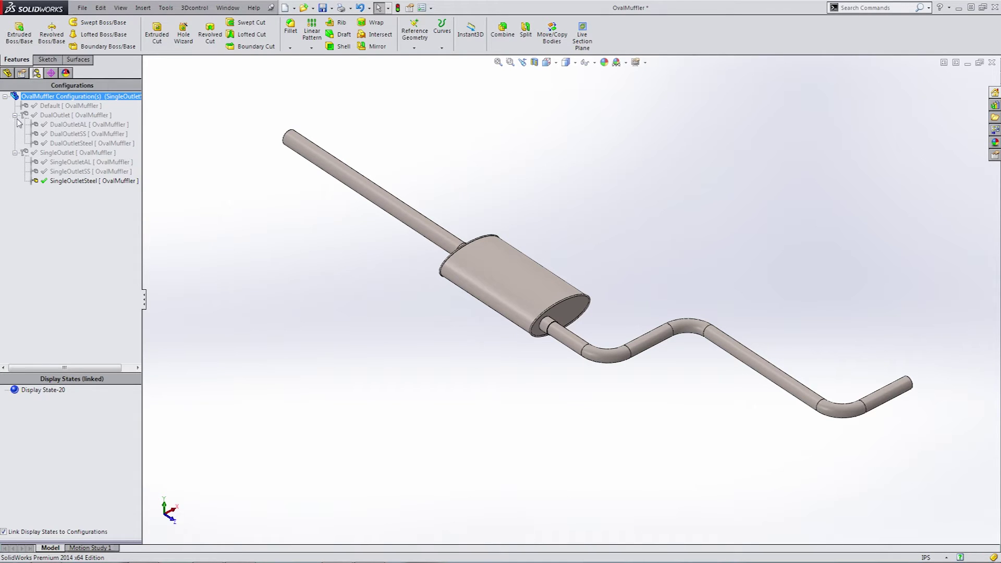
pyautogui.click(57, 395)
pyautogui.press('Escape')
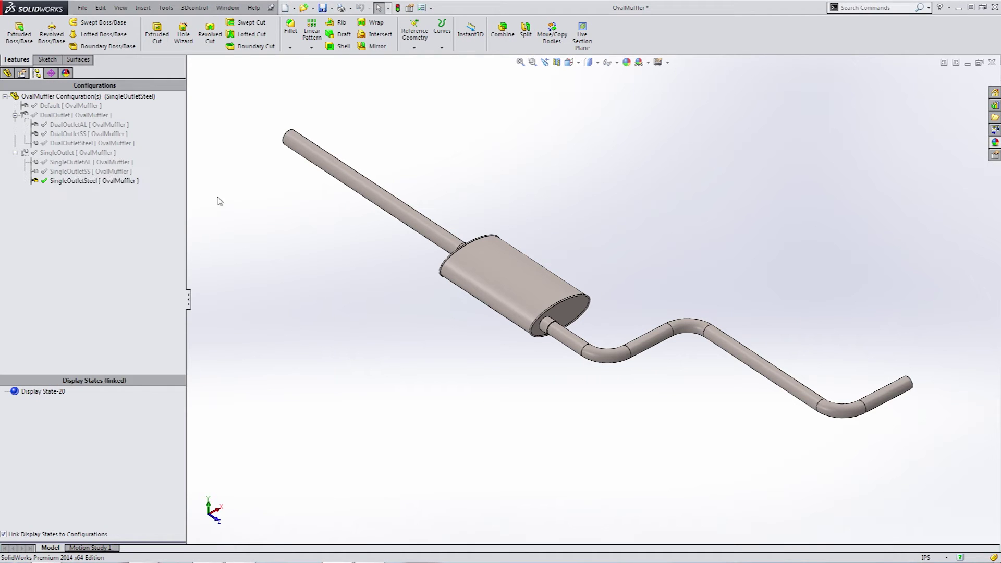
pyautogui.doubleClick(61, 144)
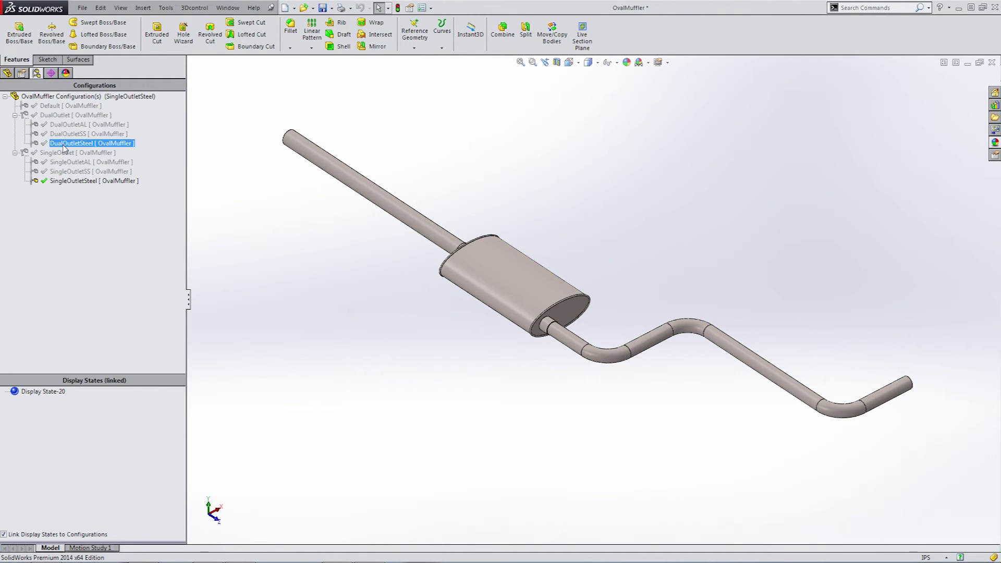
# Give the DualOutletSteel part a satin finish stainless steel appearance.
pyautogui.click(7, 73)
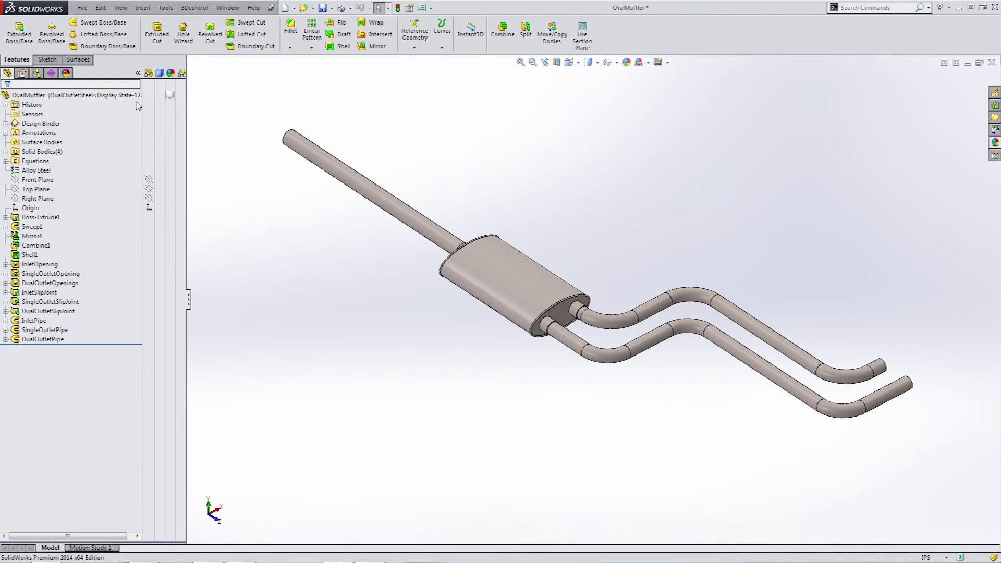
pyautogui.click(170, 95)
pyautogui.click(206, 101)
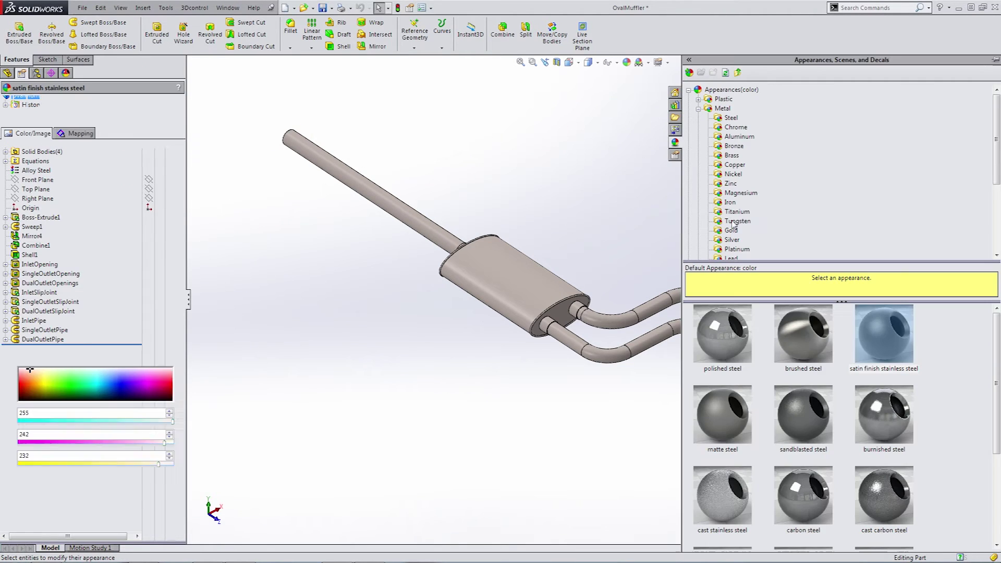
pyautogui.click(880, 339)
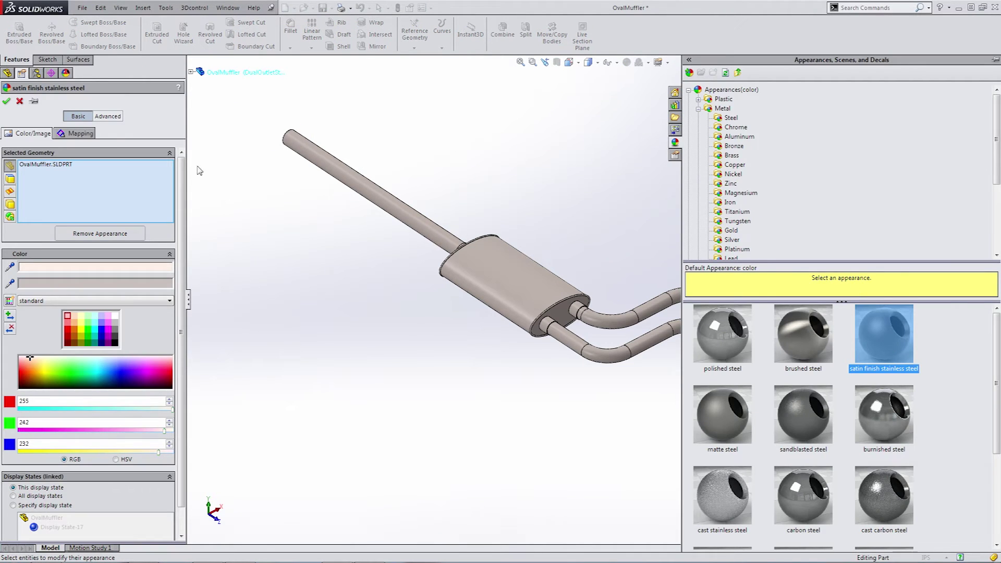
pyautogui.click(7, 100)
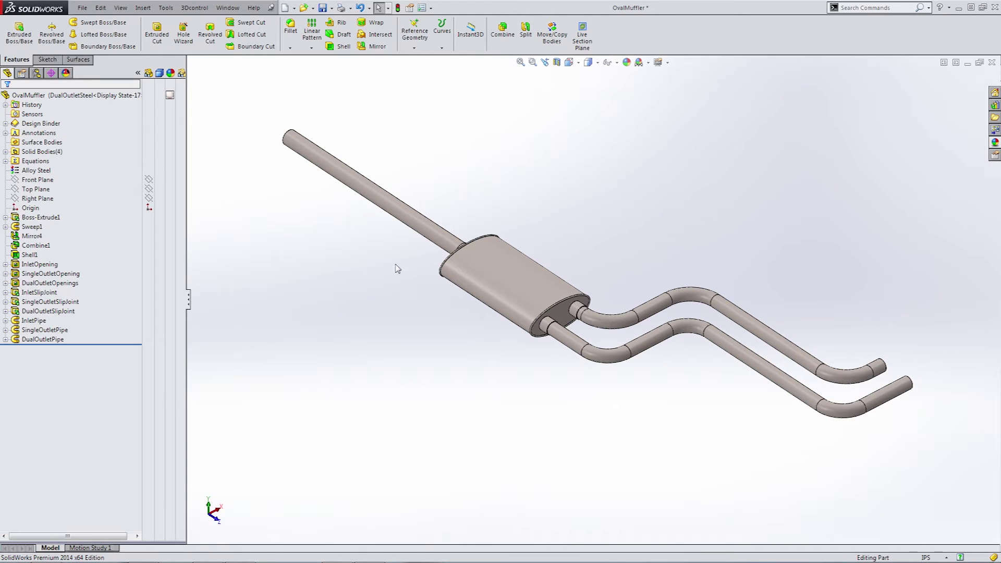
# Activate DualOutletSS and give the whole part a chromium plate appearance.
pyautogui.click(38, 74)
pyautogui.doubleClick(69, 134)
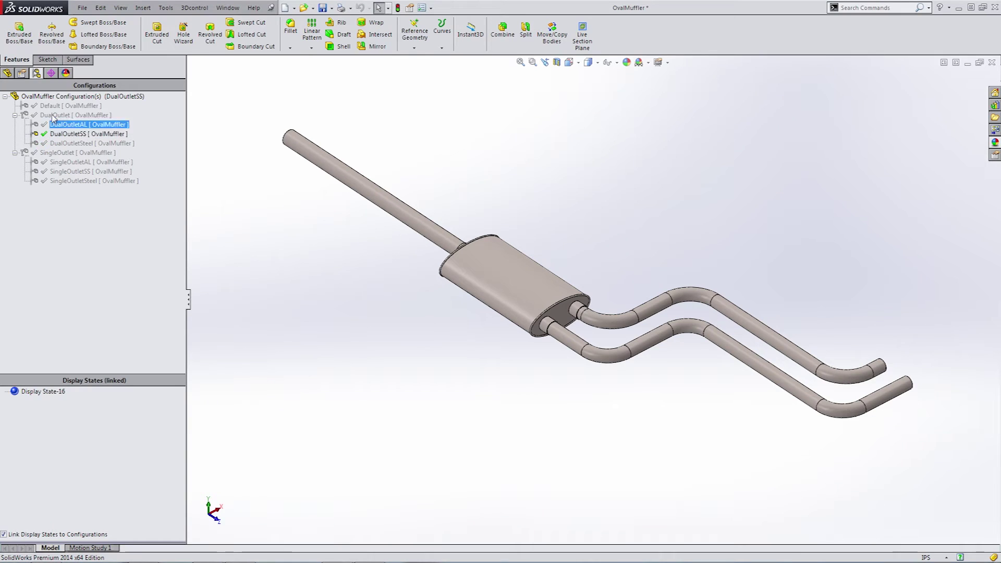
pyautogui.click(8, 72)
pyautogui.click(179, 95)
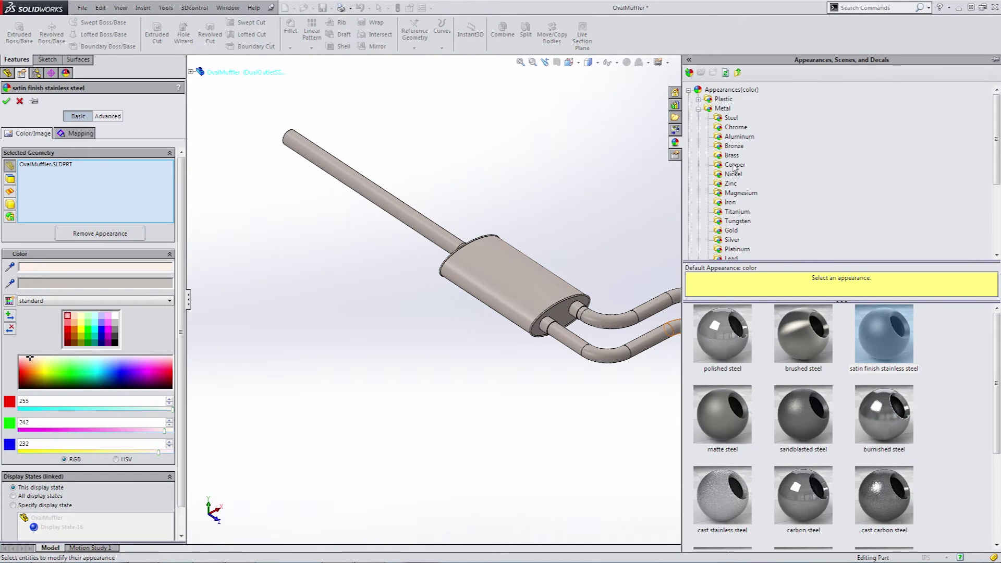
pyautogui.click(735, 127)
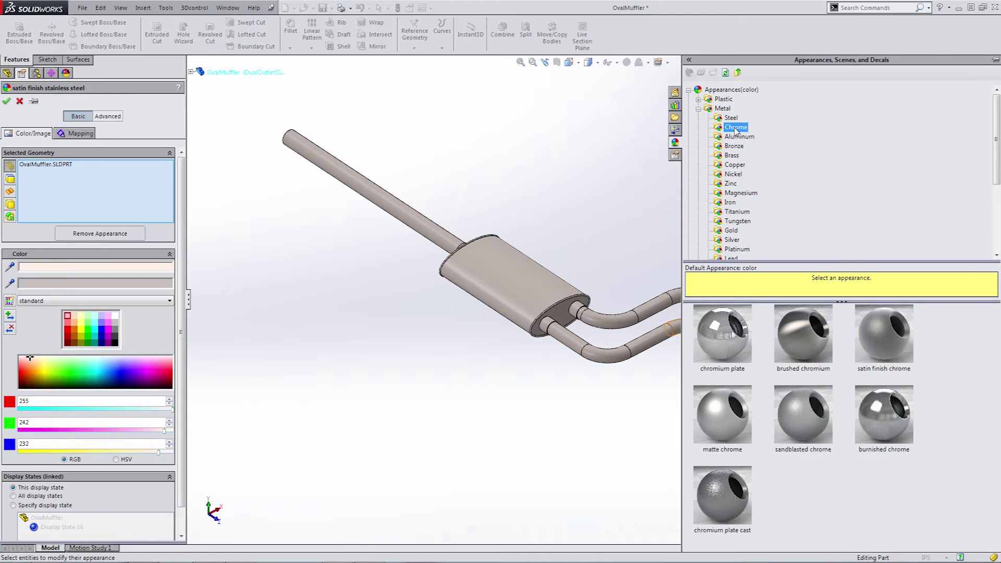
pyautogui.click(748, 324)
pyautogui.click(7, 101)
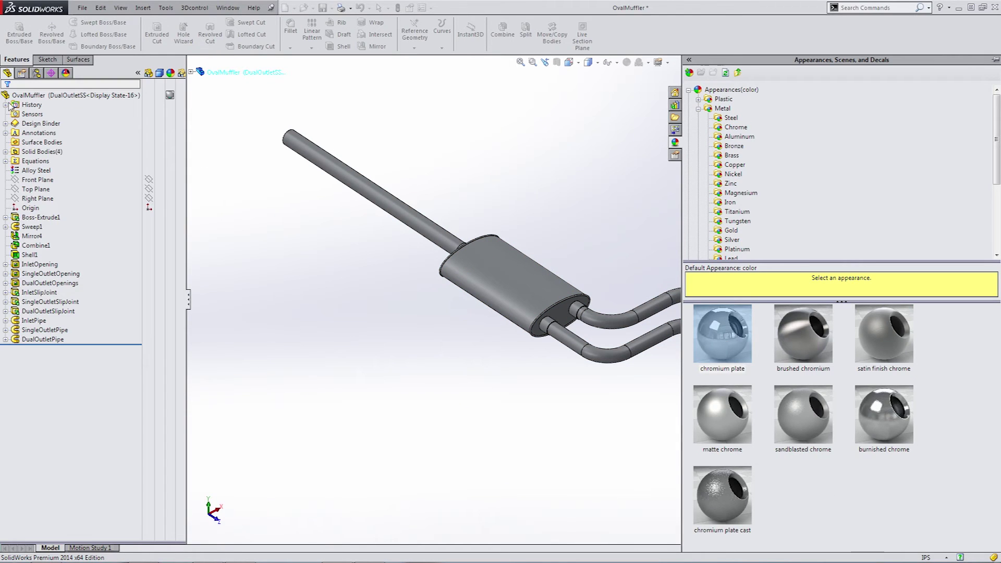
# Activate the SingleOutletSS configuration.
pyautogui.click(36, 73)
pyautogui.click(80, 181)
pyautogui.doubleClick(81, 171)
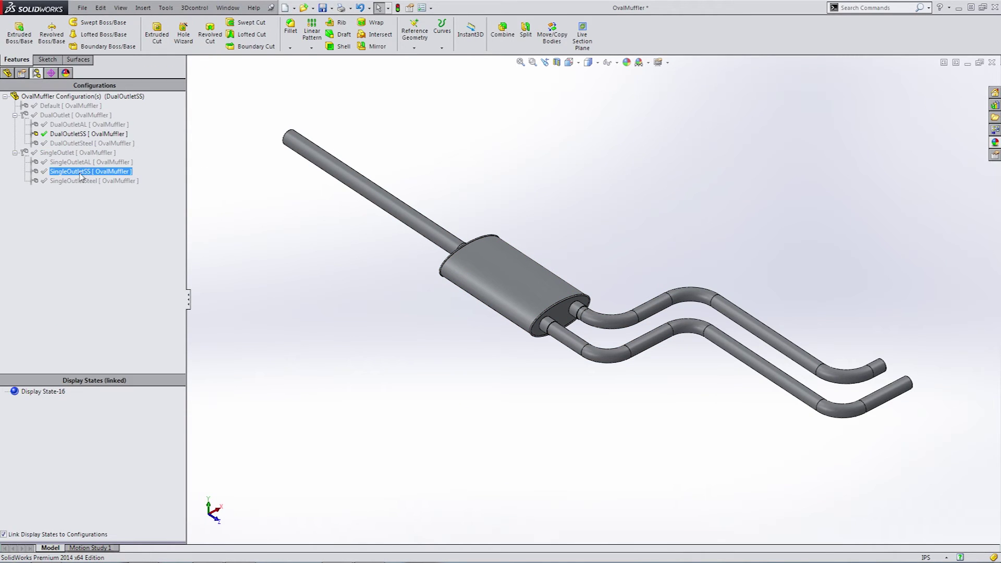
# Apply the chromium plate appearance to the SingleOutletSS part.
pyautogui.click(7, 73)
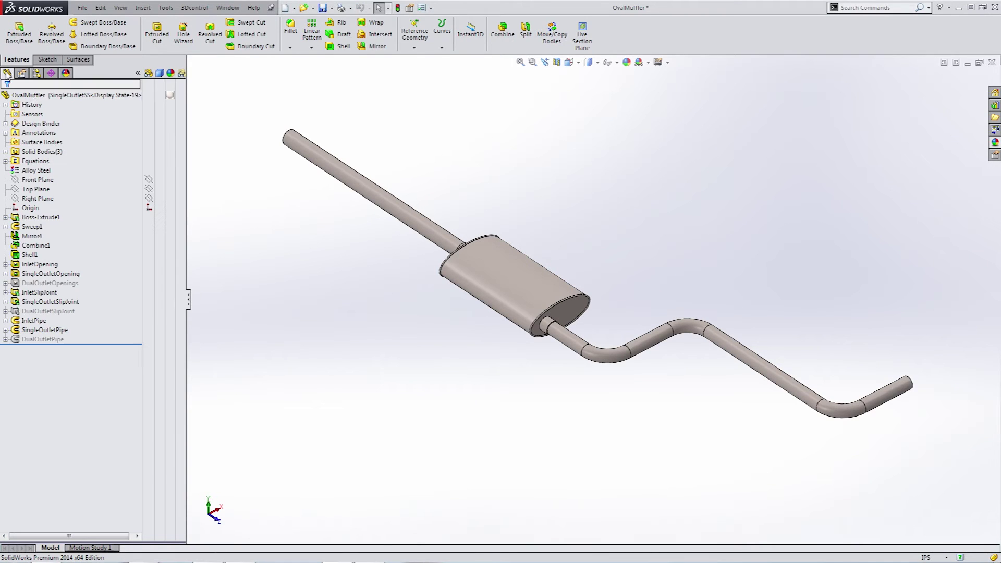
pyautogui.click(180, 95)
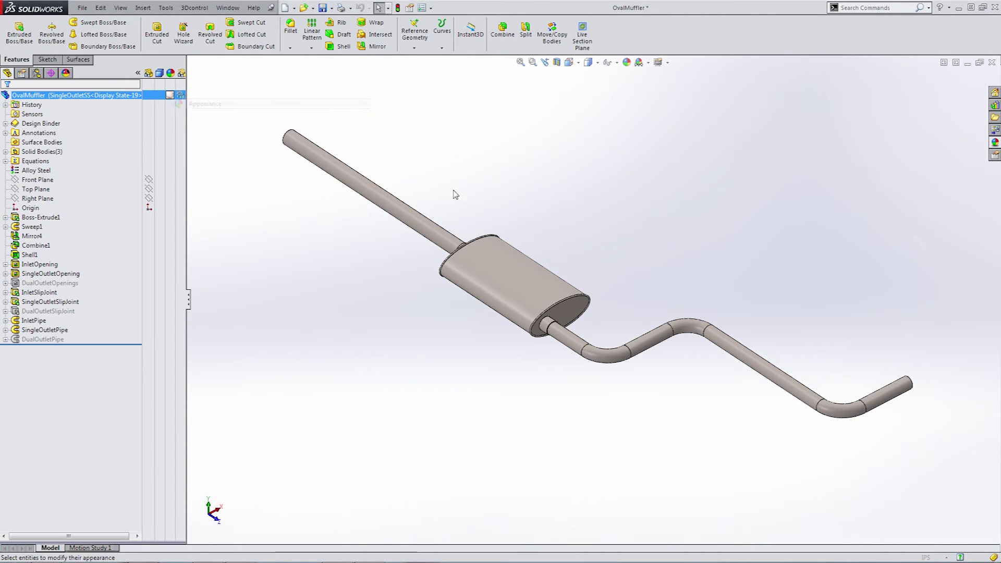
pyautogui.click(735, 128)
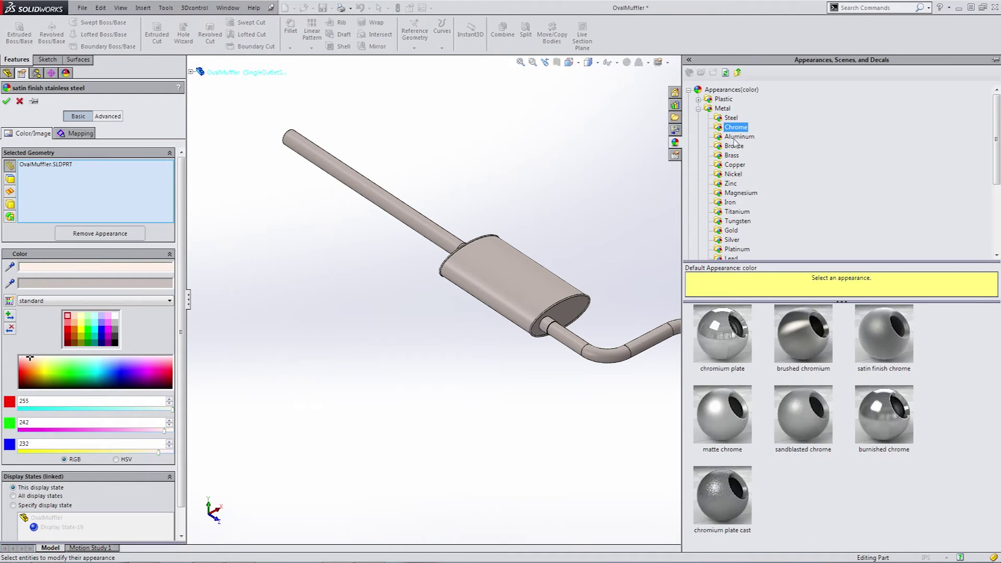
pyautogui.click(743, 333)
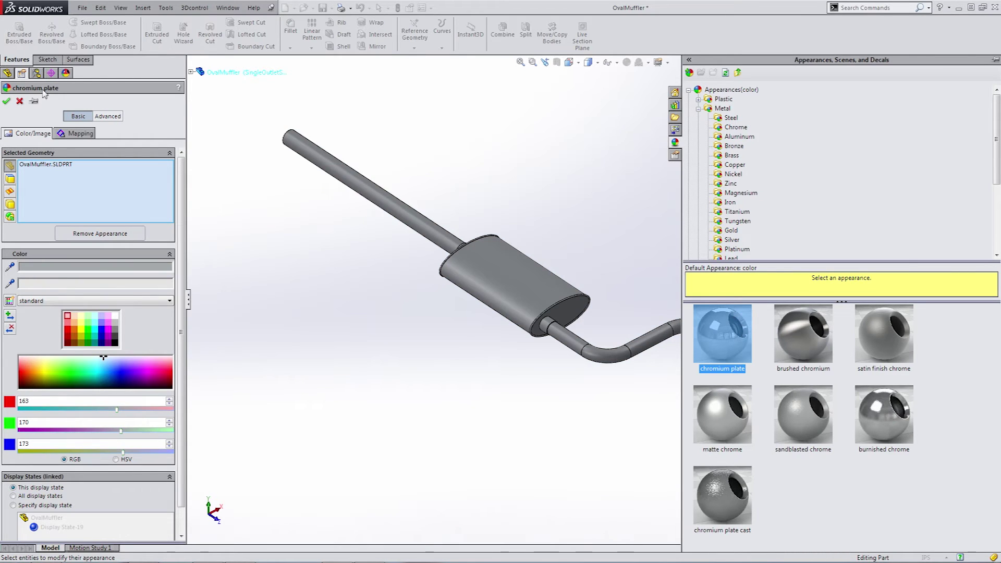
pyautogui.click(6, 101)
# Activate SingleOutletAL and give the part a brushed steel appearance.
pyautogui.click(50, 73)
pyautogui.doubleClick(97, 162)
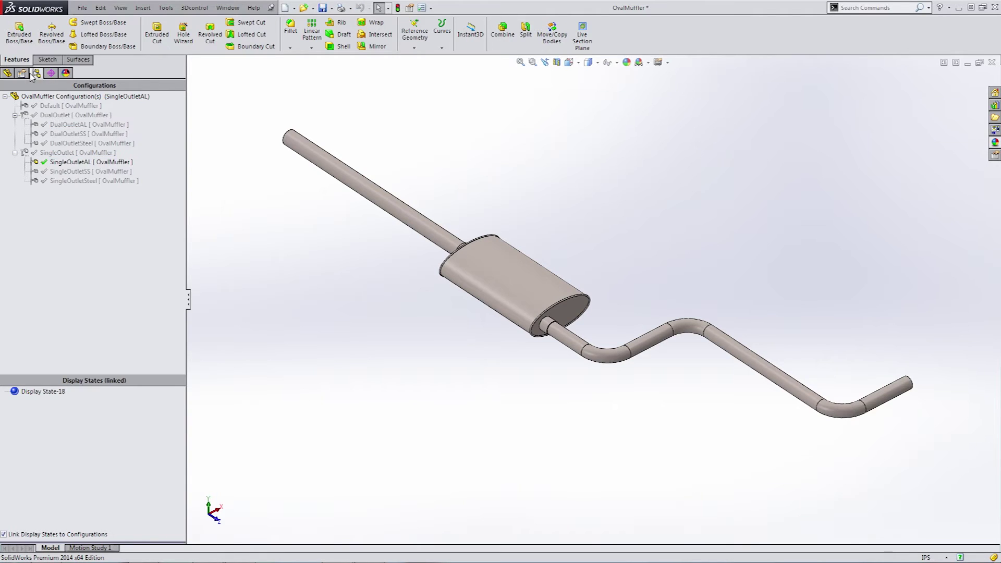
pyautogui.click(8, 73)
pyautogui.click(170, 95)
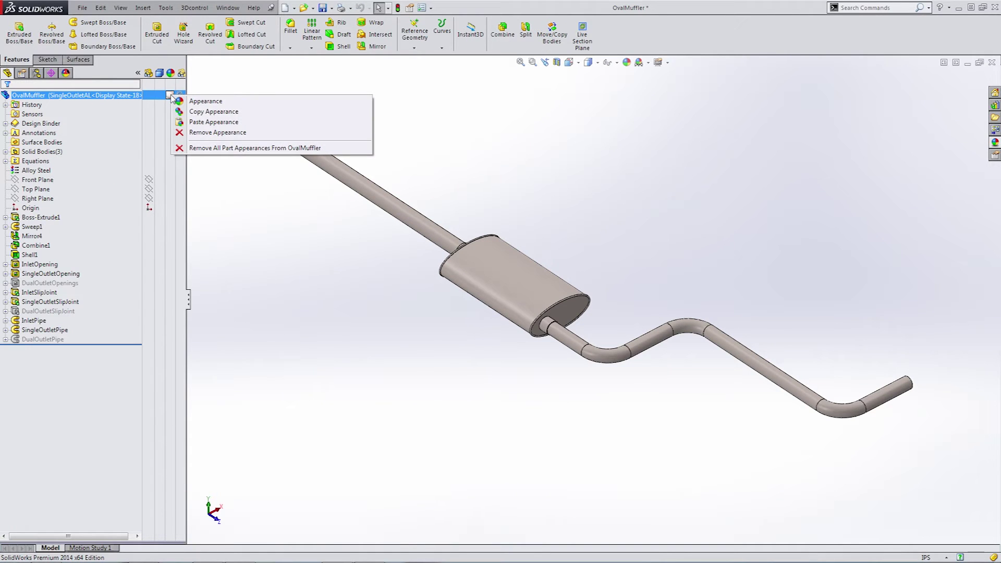
pyautogui.click(207, 101)
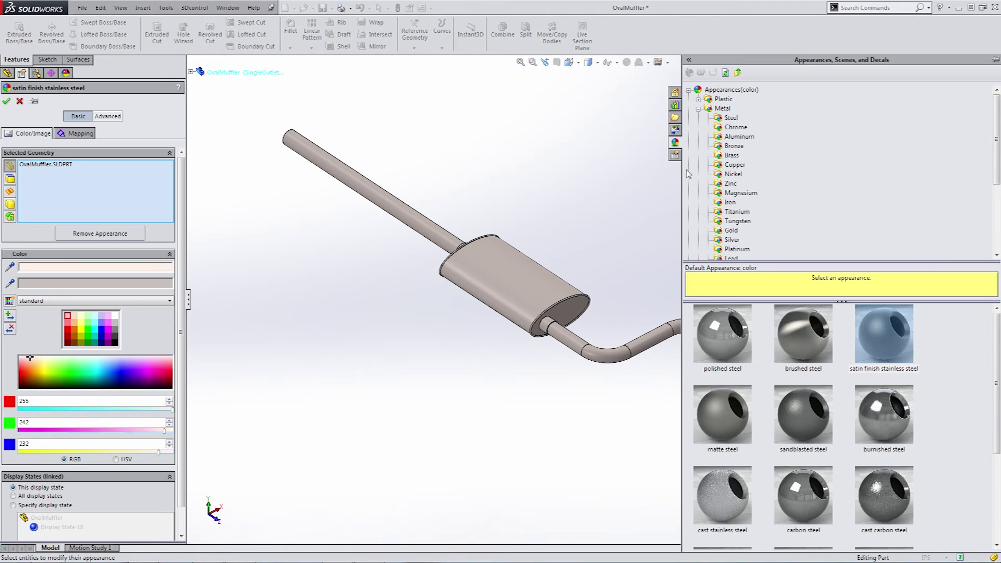
pyautogui.click(728, 119)
pyautogui.click(808, 344)
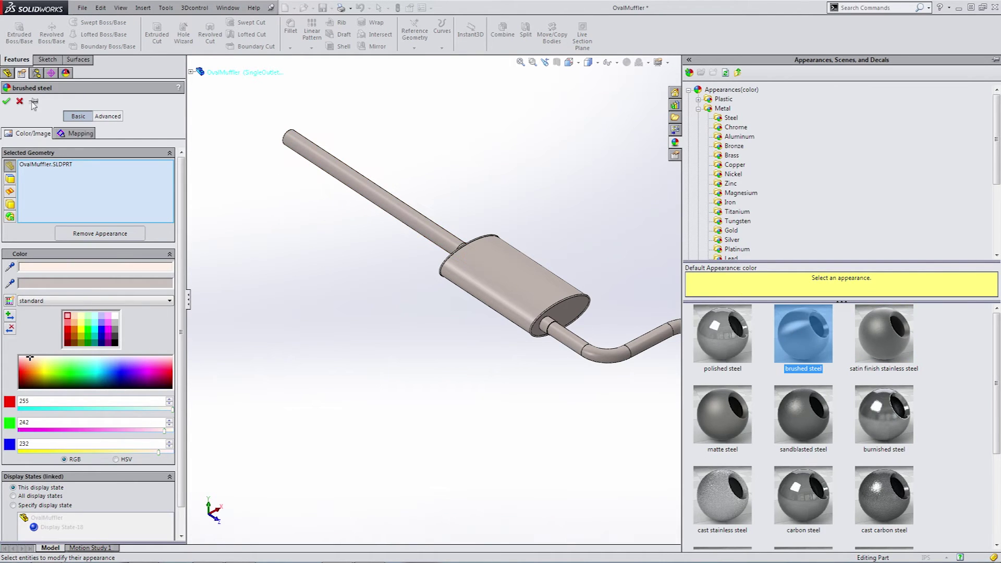
pyautogui.click(6, 101)
# Activate DualOutletAL and give the part a brushed steel appearance.
pyautogui.click(36, 73)
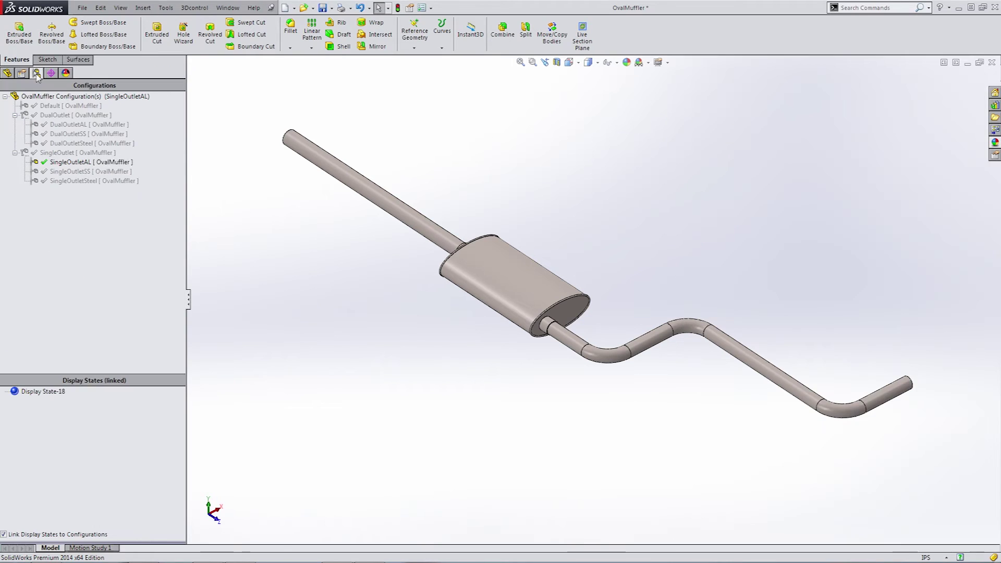
pyautogui.doubleClick(78, 124)
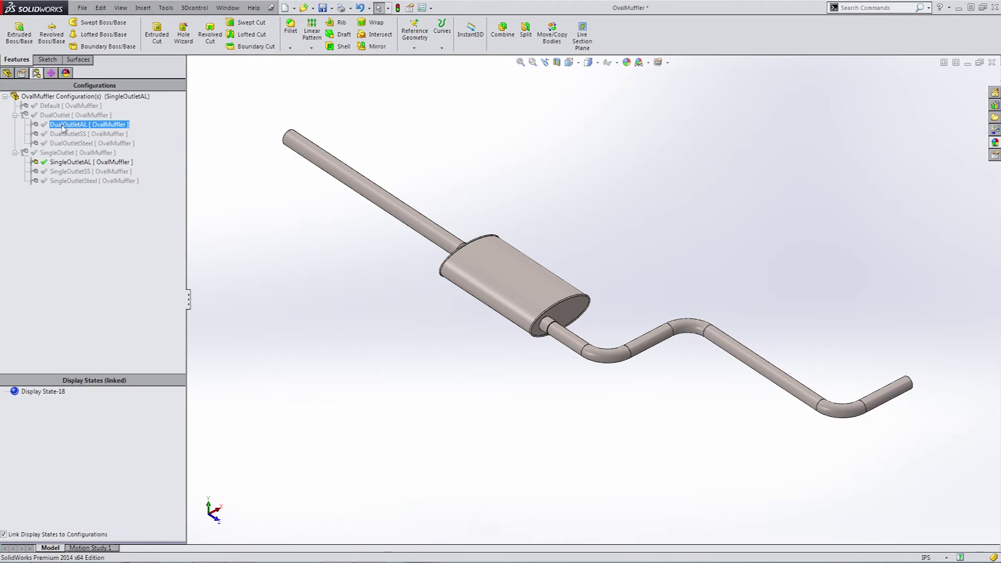
pyautogui.click(7, 73)
pyautogui.click(73, 95)
pyautogui.click(170, 95)
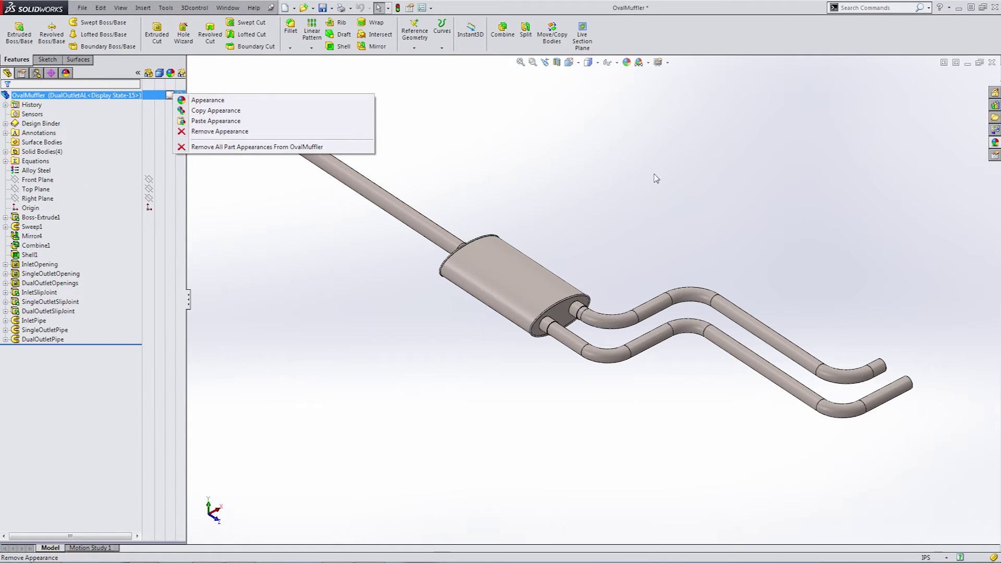
pyautogui.click(247, 100)
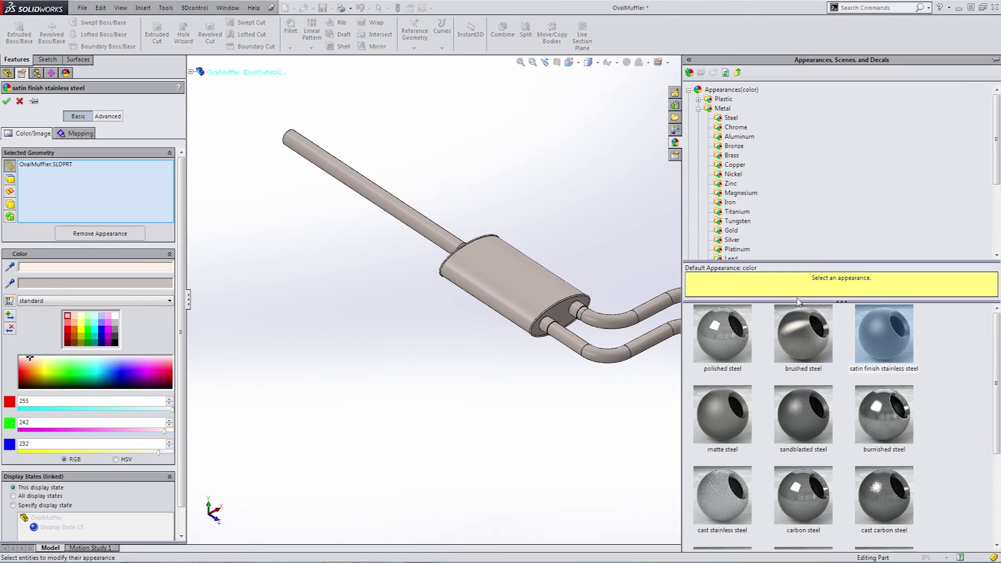
pyautogui.click(794, 340)
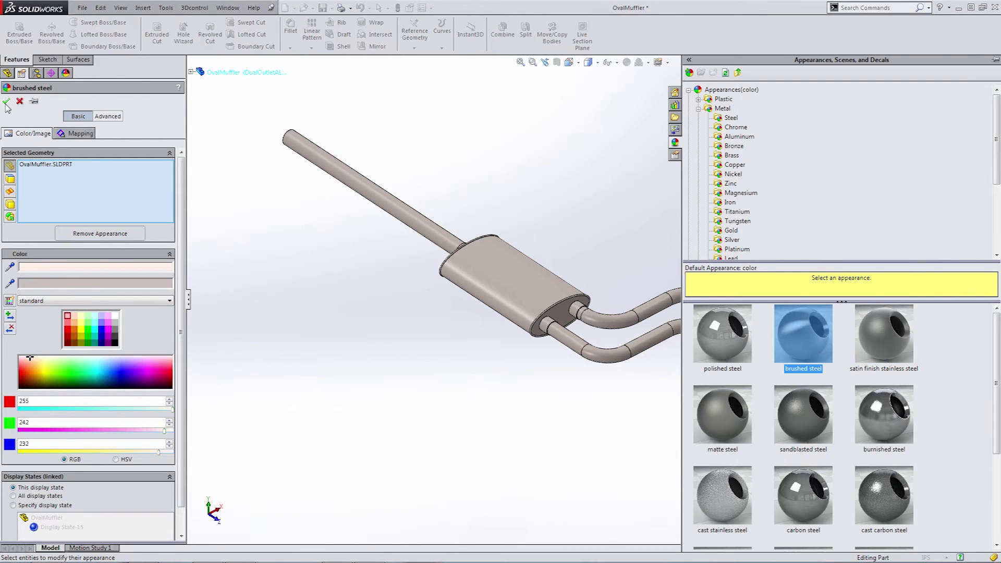
pyautogui.click(7, 102)
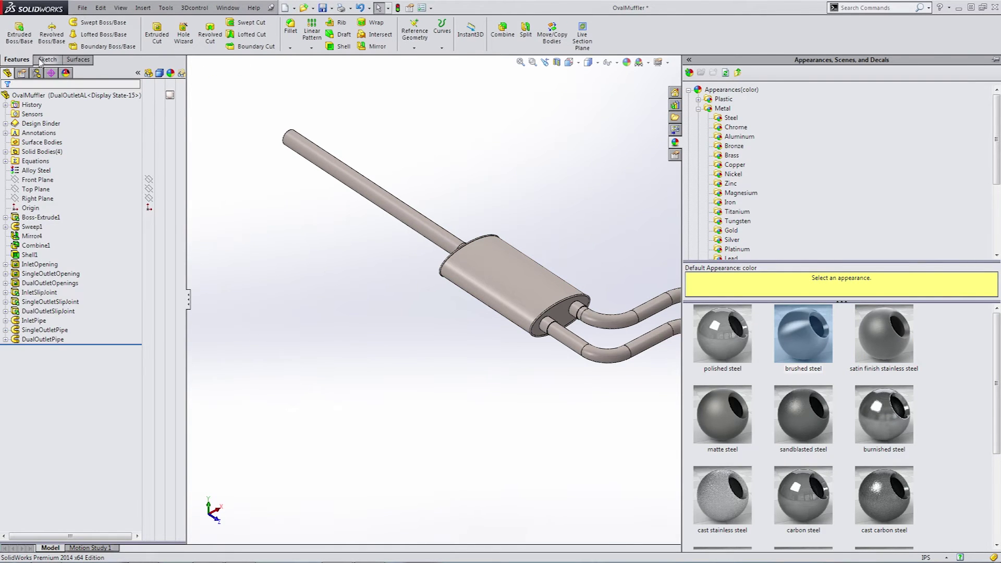
# Preview each configuration's finish, reactivate DualOutletAL, and select the Alloy Steel material.
pyautogui.click(36, 73)
pyautogui.doubleClick(58, 144)
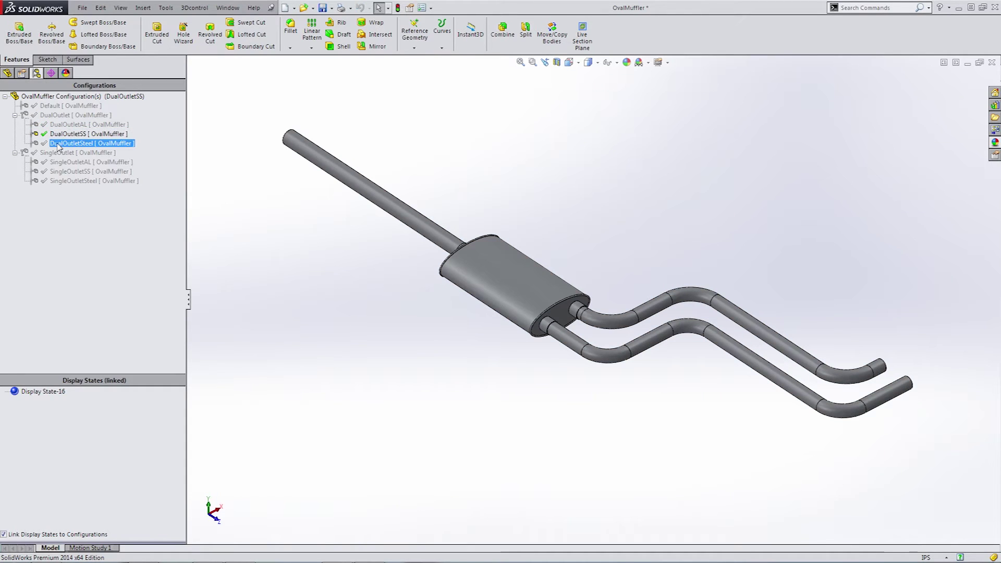
pyautogui.doubleClick(68, 162)
pyautogui.click(62, 172)
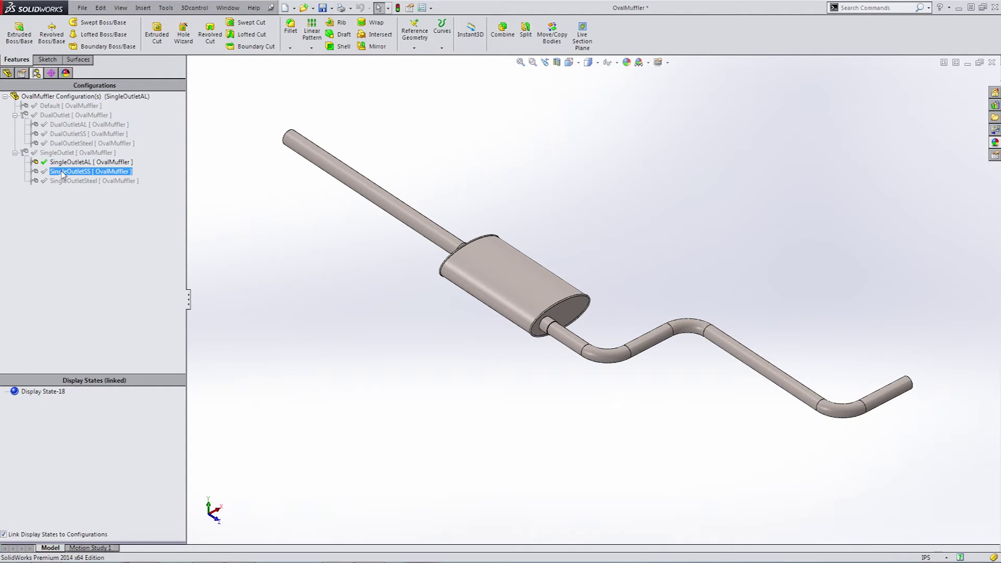
pyautogui.doubleClick(62, 172)
pyautogui.click(67, 116)
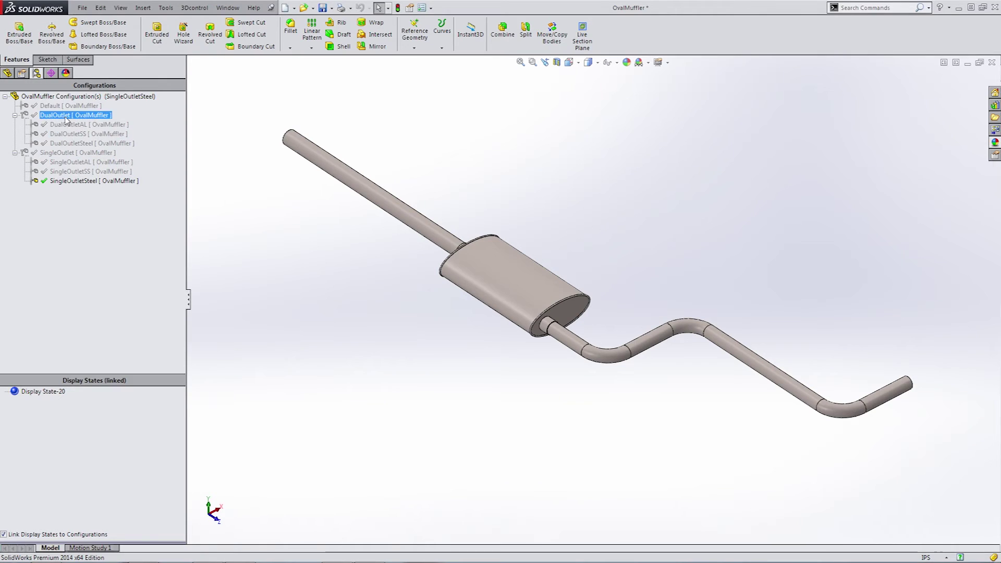
pyautogui.doubleClick(66, 124)
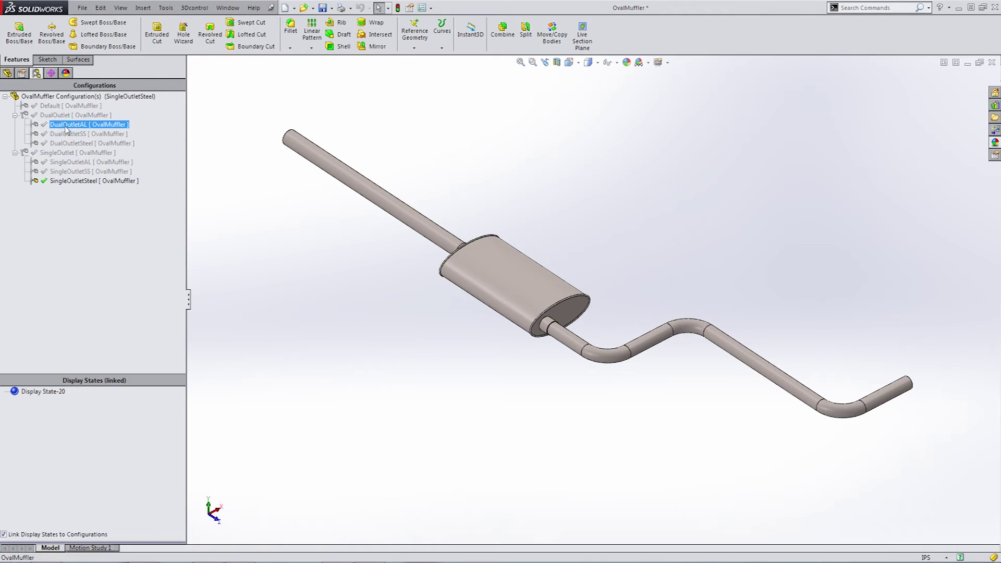
pyautogui.click(8, 74)
pyautogui.click(33, 170)
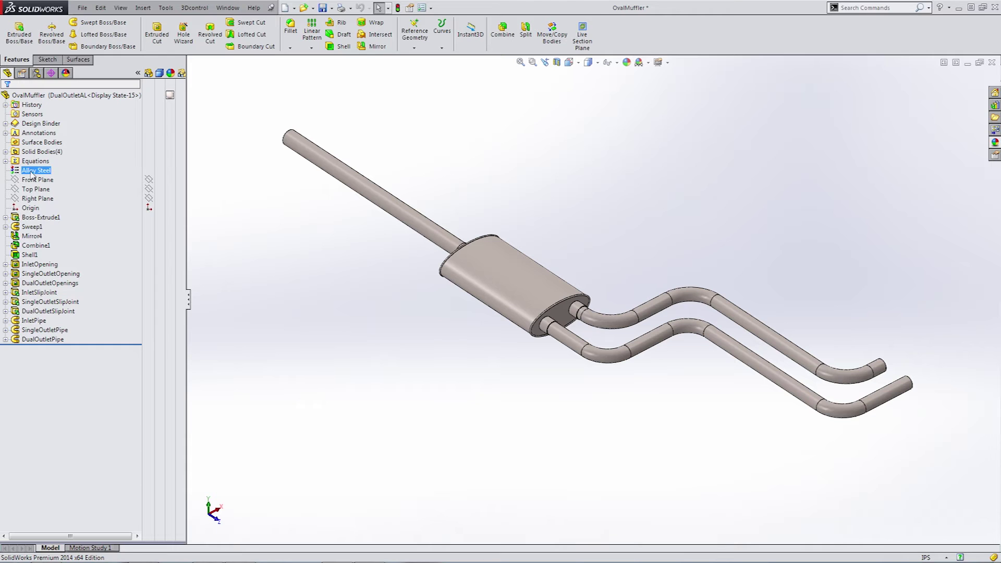
# Assign Galvanized Steel to DualOutletAL in the per-configuration material table, keeping others Alloy Steel.
pyautogui.rightClick(21, 172)
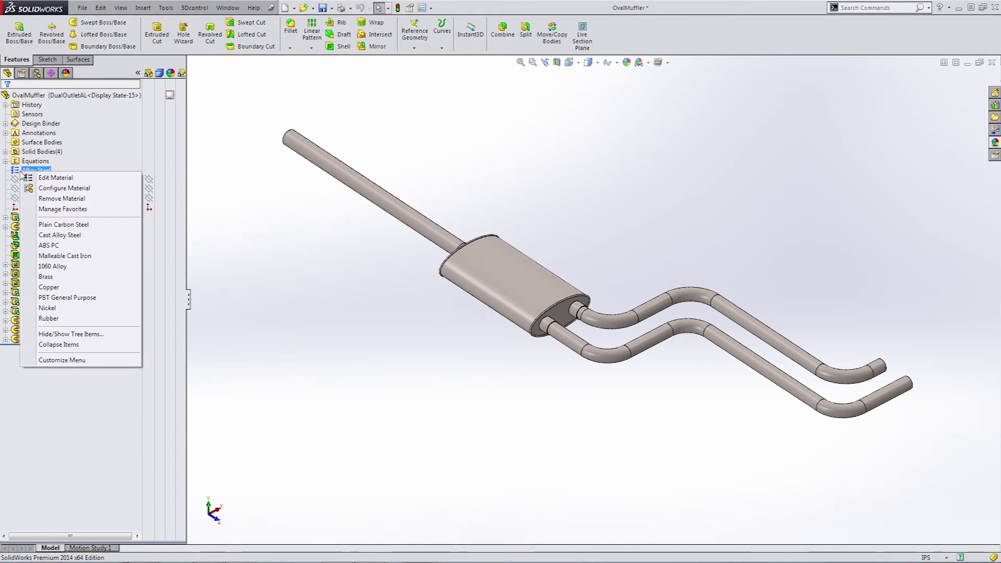
pyautogui.click(54, 189)
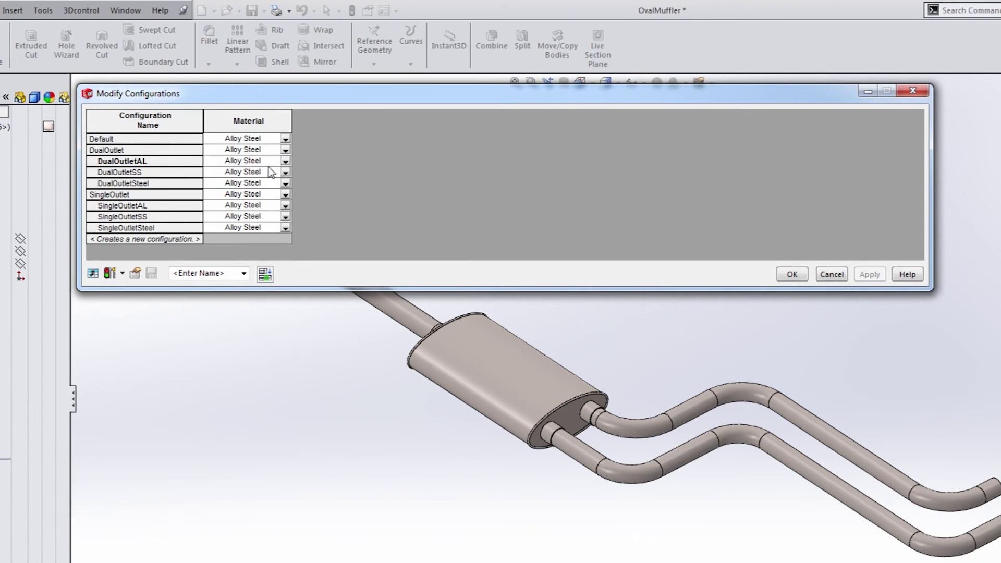
pyautogui.click(285, 166)
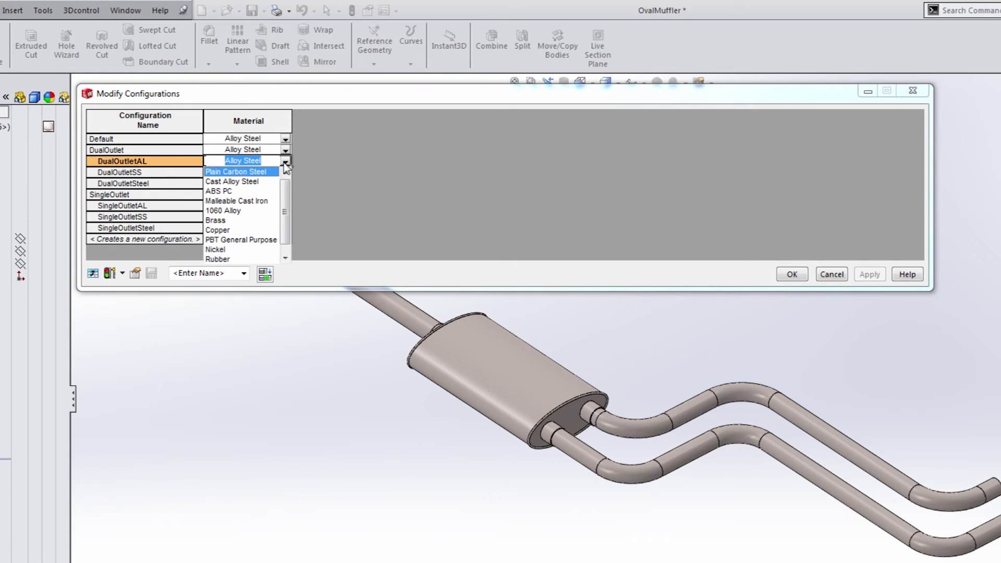
pyautogui.scroll(-1, 286, 214)
pyautogui.scroll(-3, 285, 213)
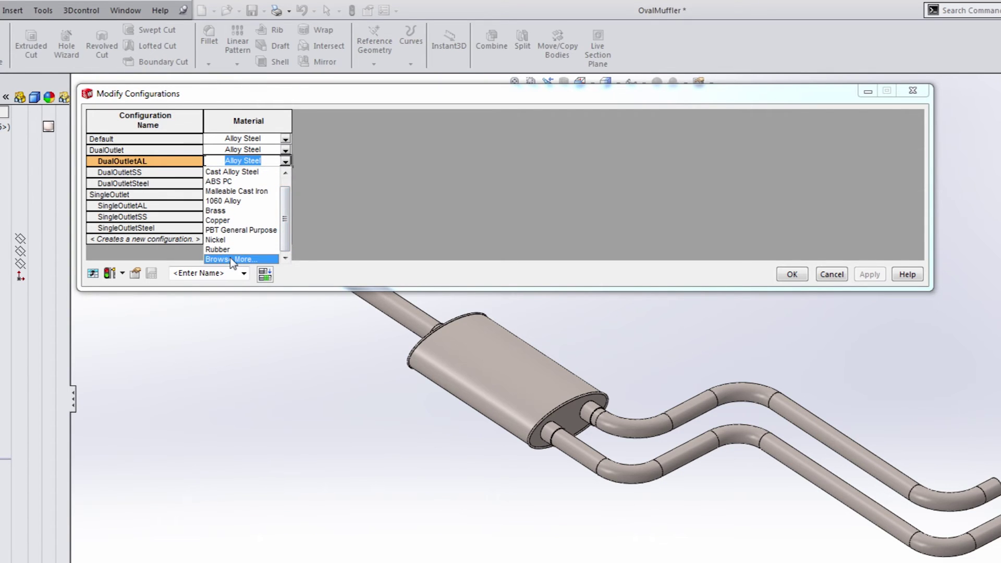
pyautogui.click(235, 259)
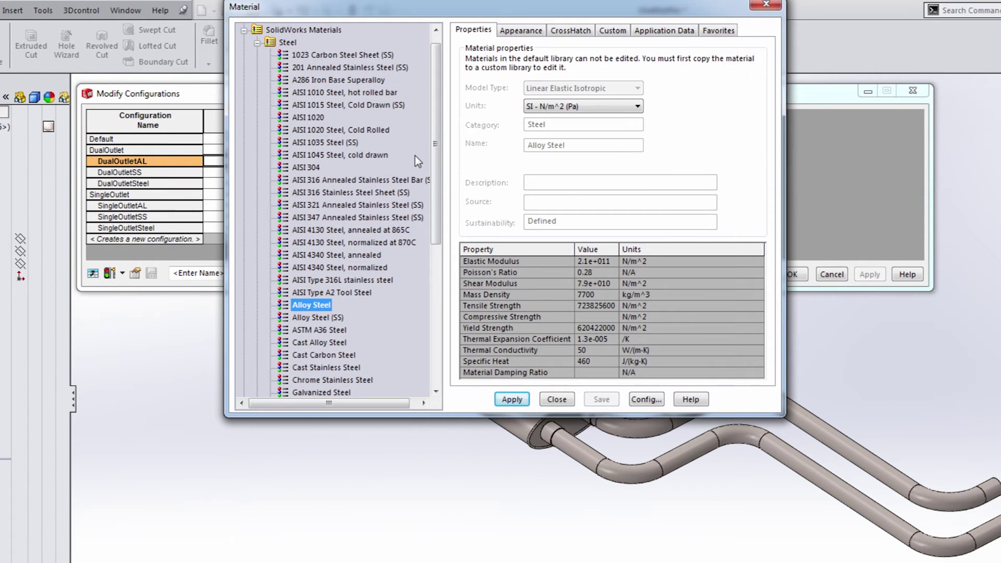
pyautogui.moveTo(434, 176); pyautogui.dragTo(435, 226)
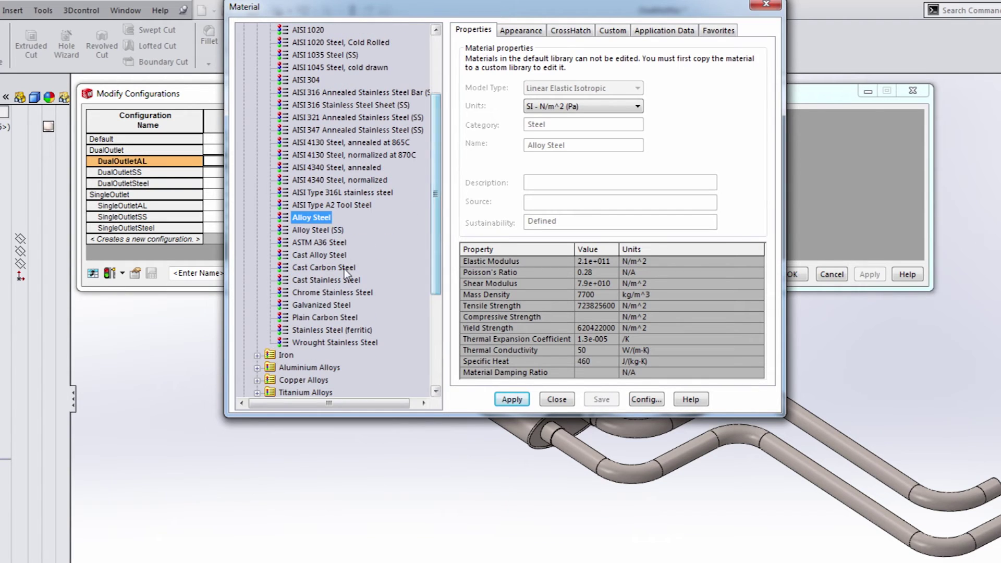
pyautogui.click(346, 307)
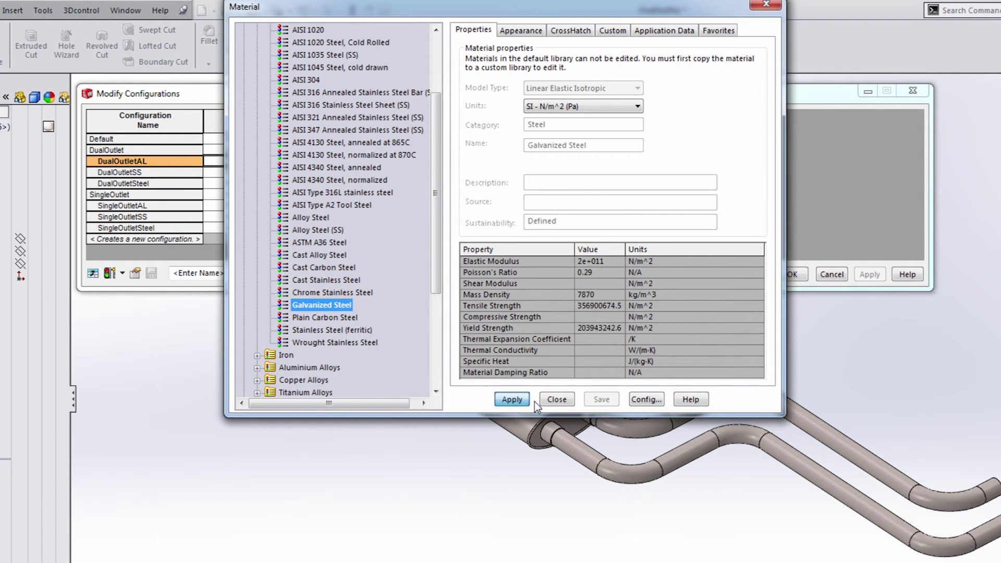
pyautogui.click(555, 398)
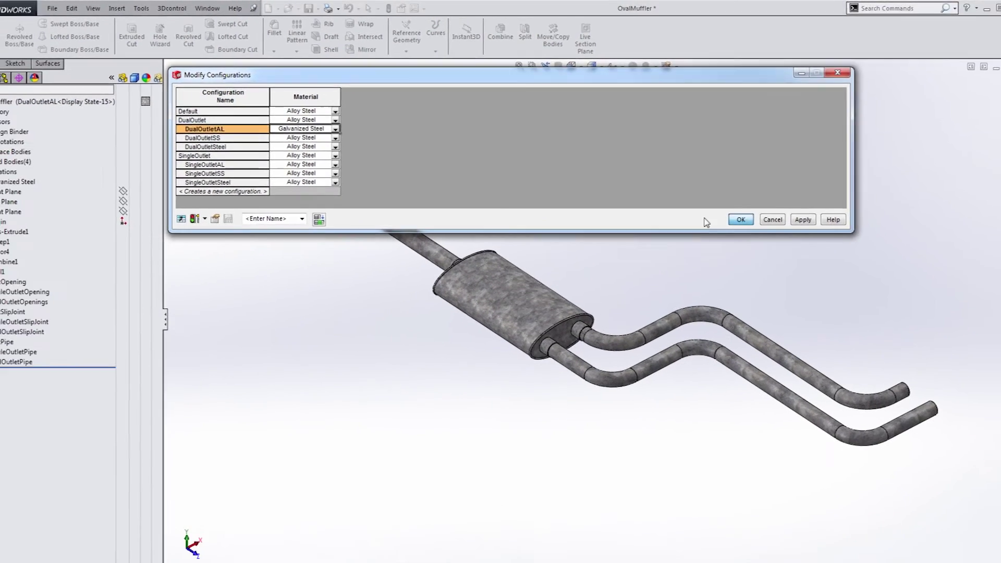
pyautogui.click(766, 253)
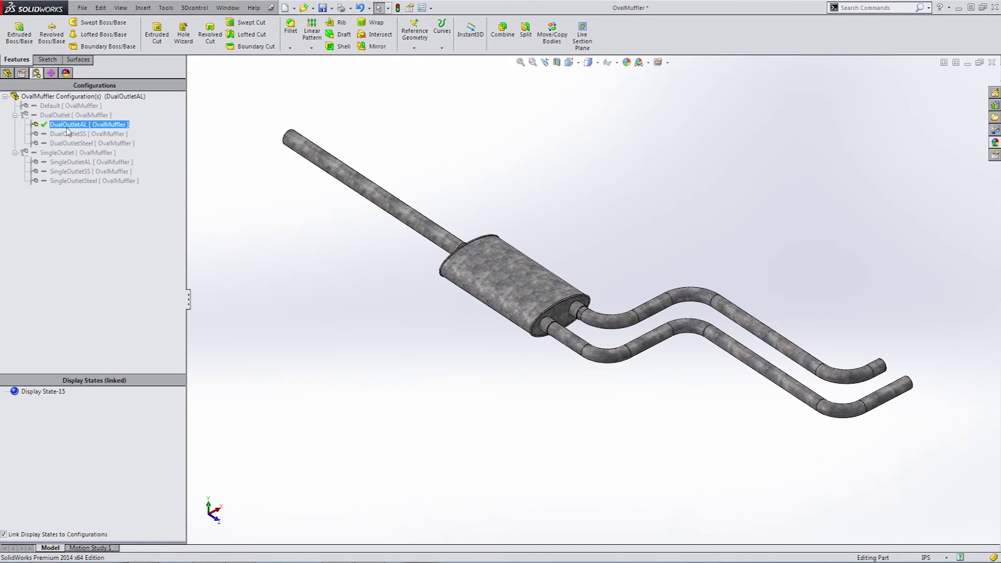
# Switch from DualOutletSS to DualOutletAL and verify Galvanized Steel in its feature tree.
pyautogui.doubleClick(68, 134)
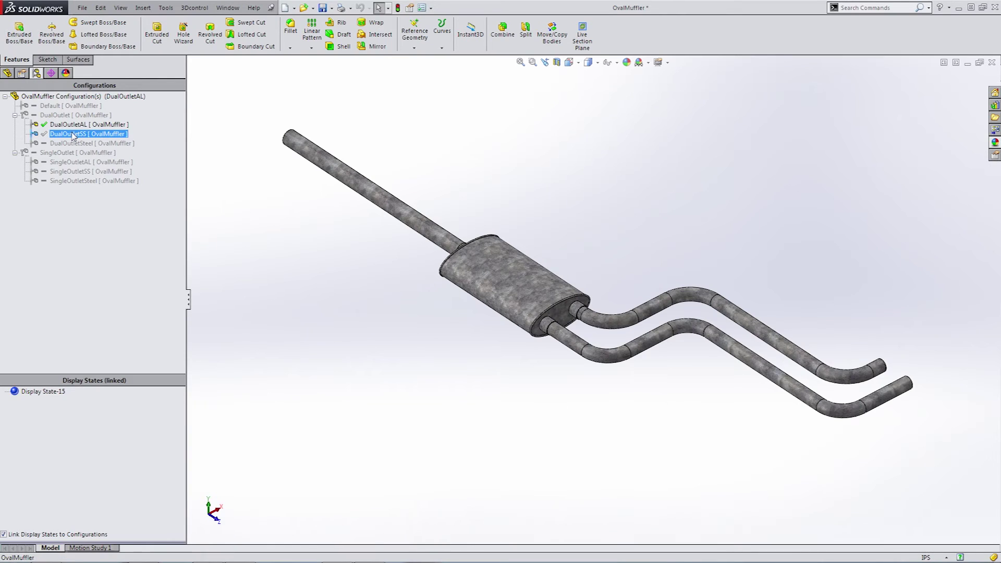
pyautogui.doubleClick(73, 135)
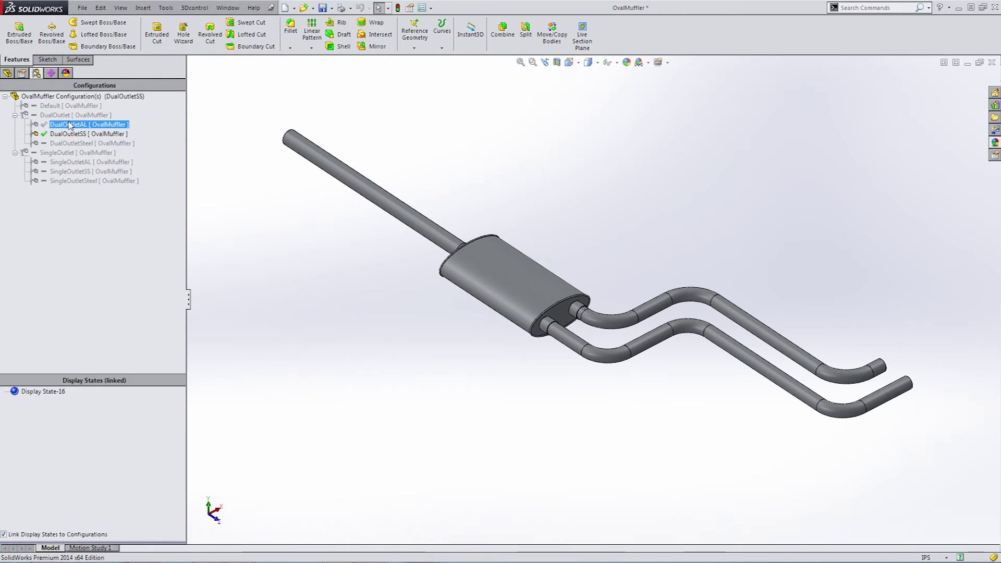
pyautogui.click(51, 396)
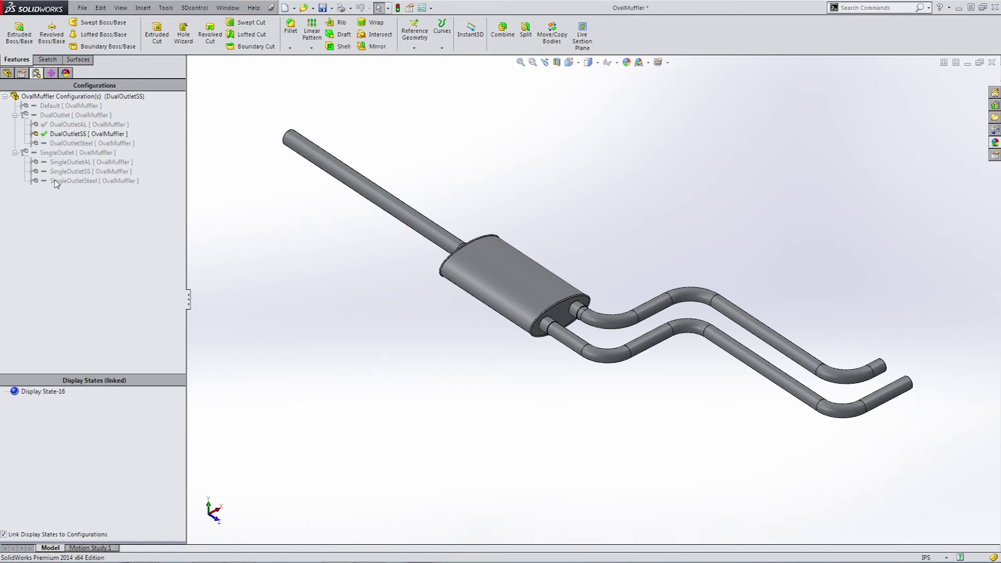
pyautogui.doubleClick(63, 125)
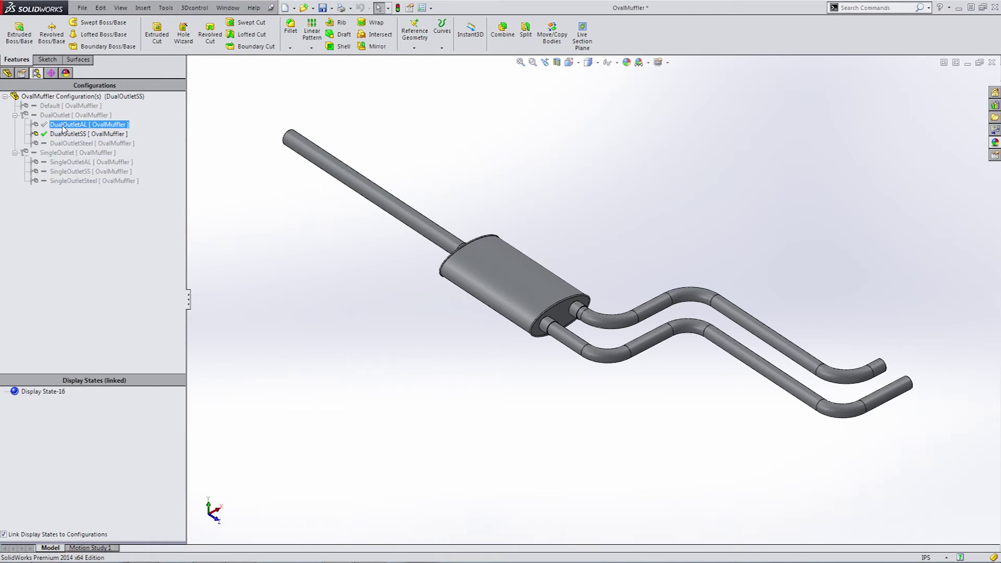
pyautogui.click(8, 73)
pyautogui.click(54, 171)
pyautogui.click(91, 176)
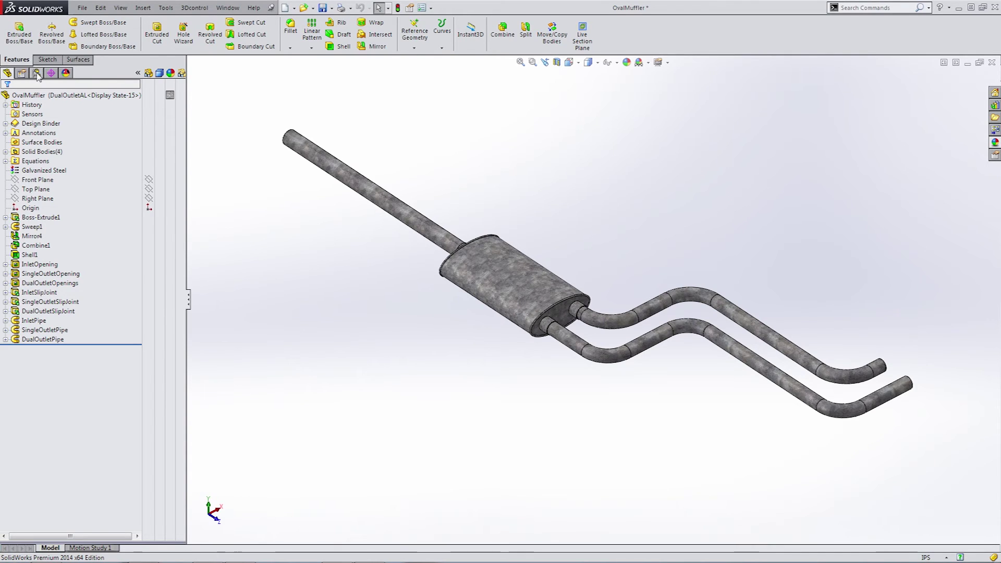
pyautogui.click(37, 73)
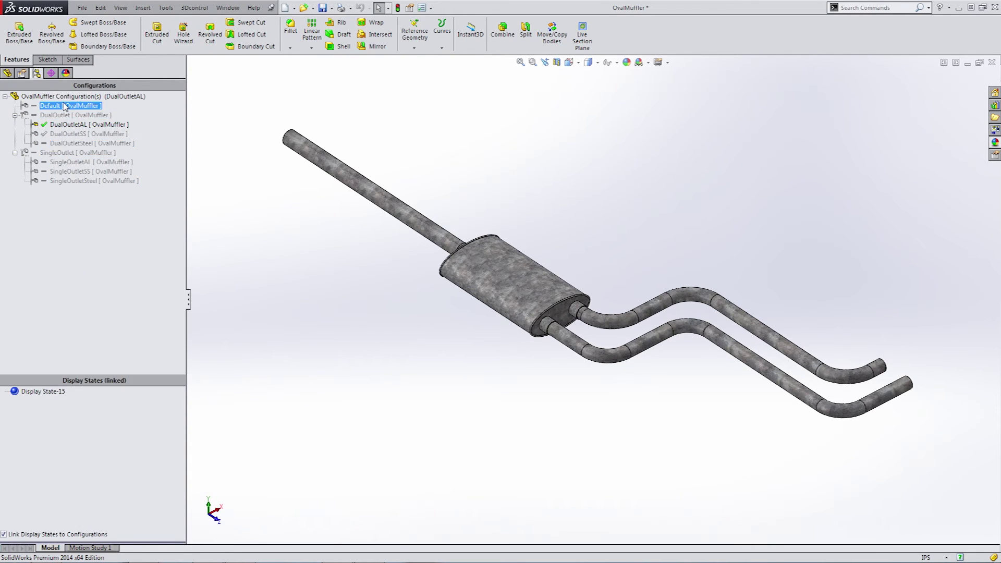
# Start DriveWorksXpress with a new Muffler.mdb database and capture the open OvalMuffler model.
pyautogui.click(166, 8)
pyautogui.click(186, 34)
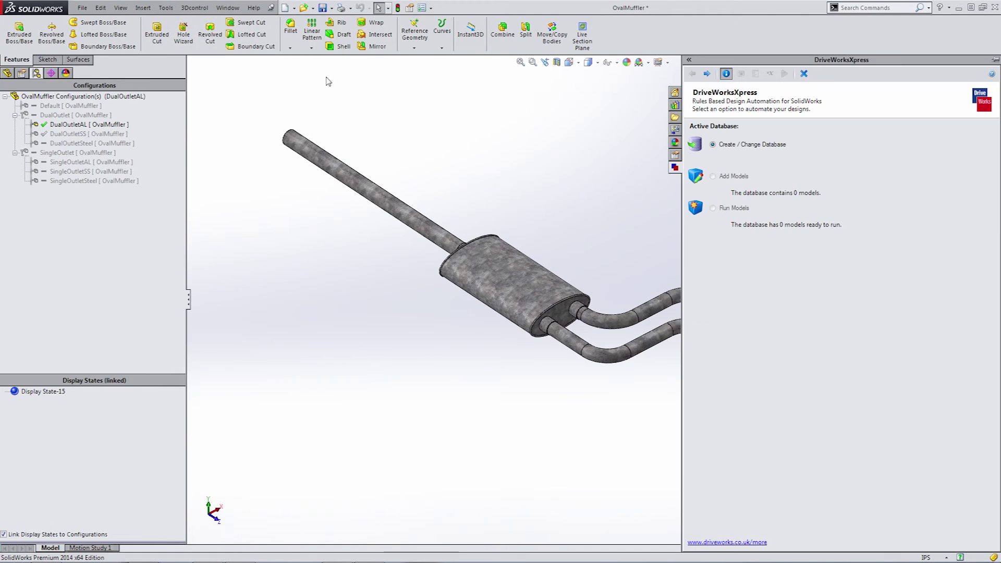
pyautogui.click(708, 74)
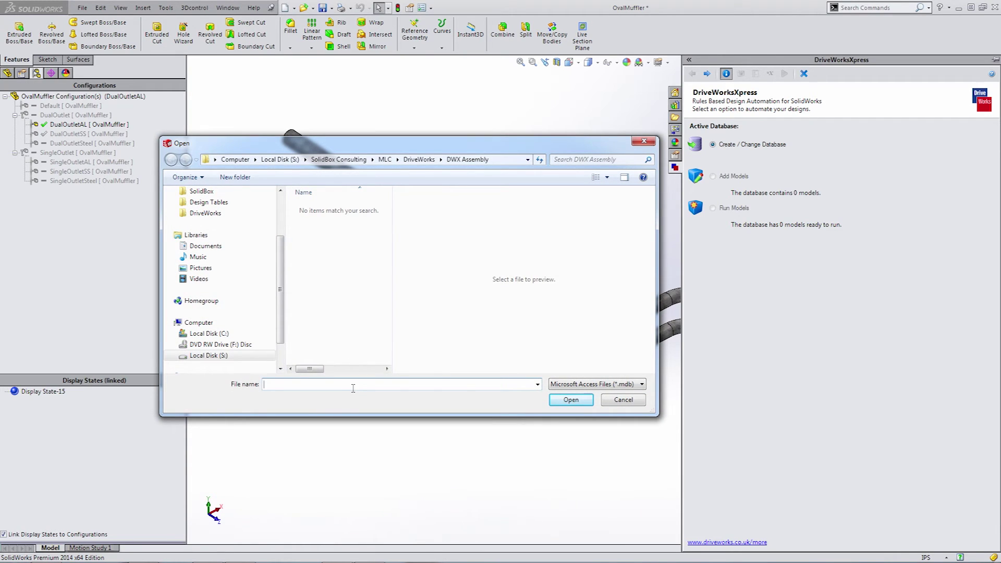
pyautogui.write('Muffler')
pyautogui.press('Return')
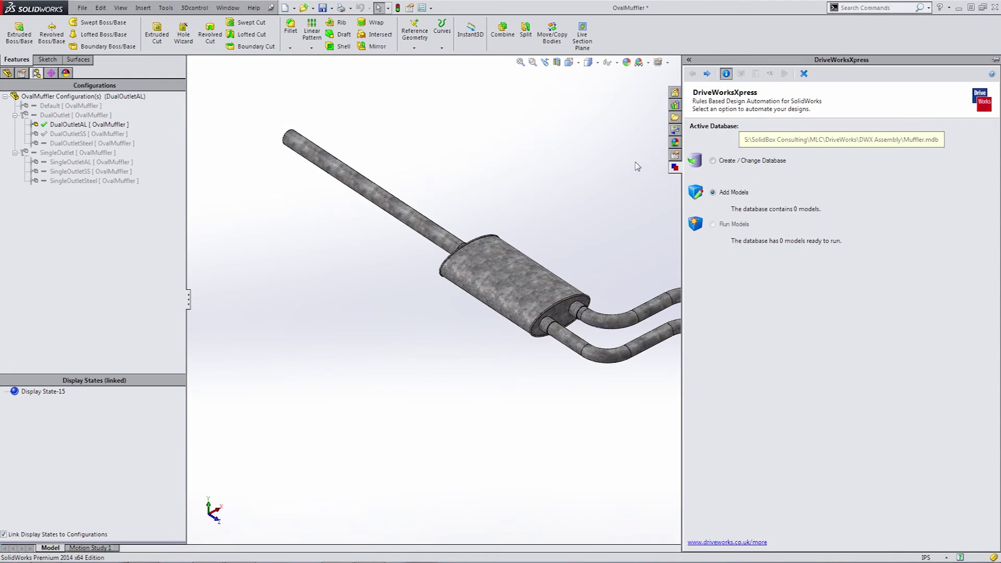
pyautogui.click(707, 74)
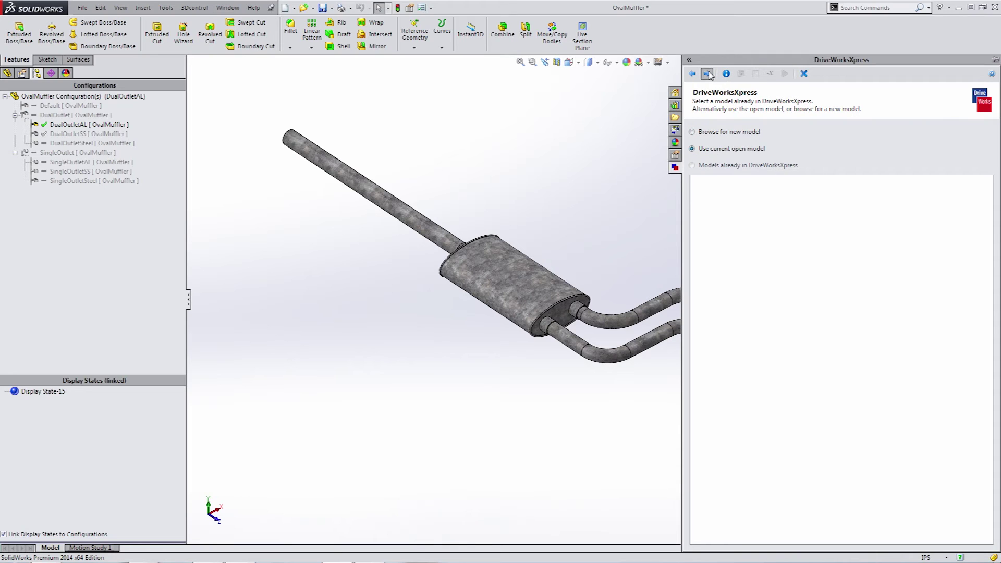
pyautogui.click(707, 73)
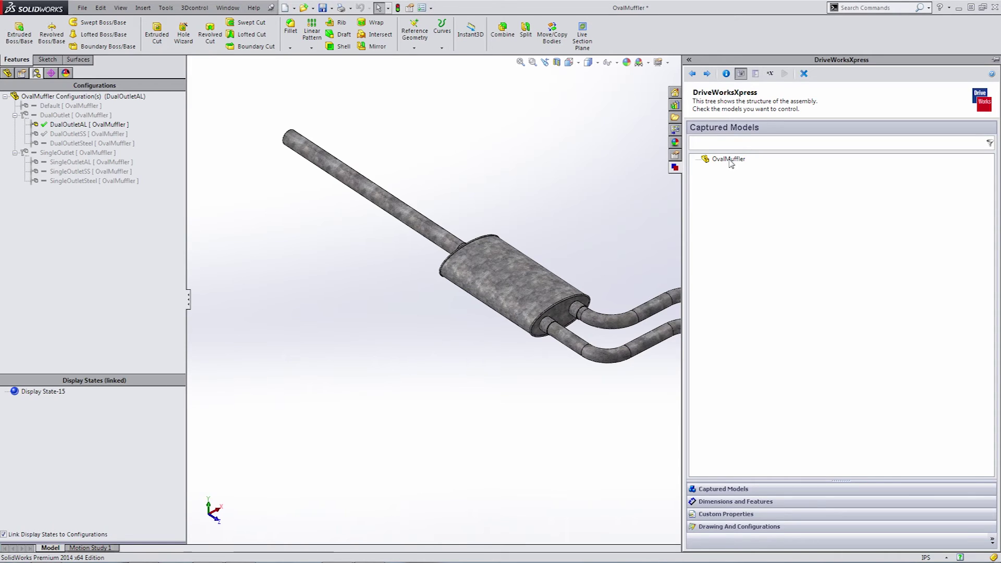
# Capture the Boss-Extrude1 OvalHeight dimension in DriveWorksXpress.
pyautogui.click(752, 506)
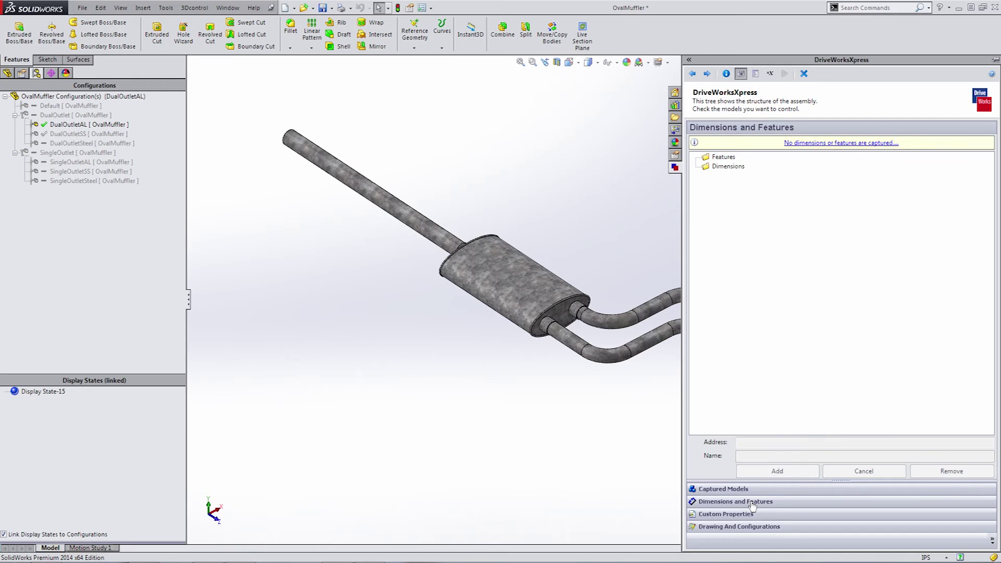
pyautogui.click(7, 73)
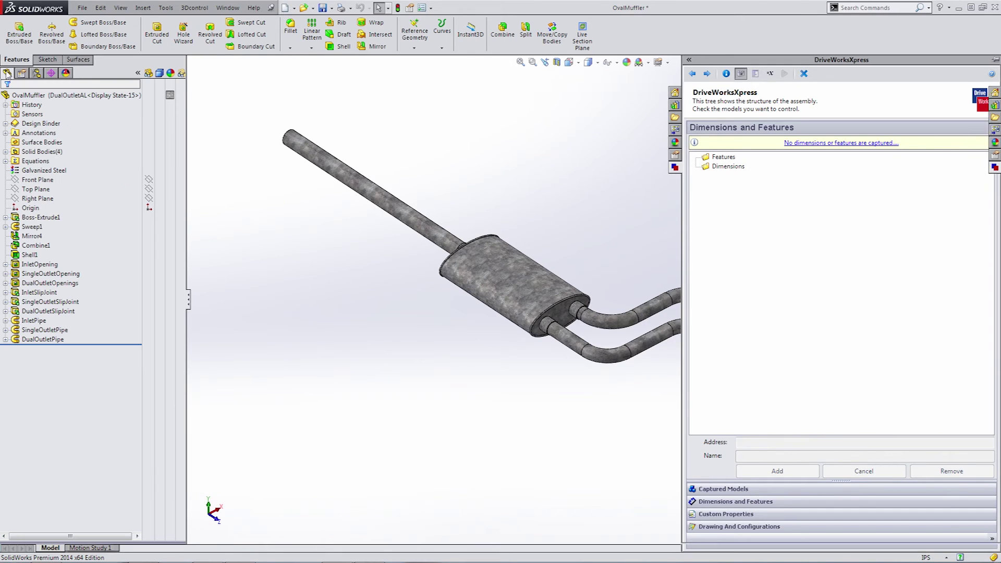
pyautogui.click(22, 217)
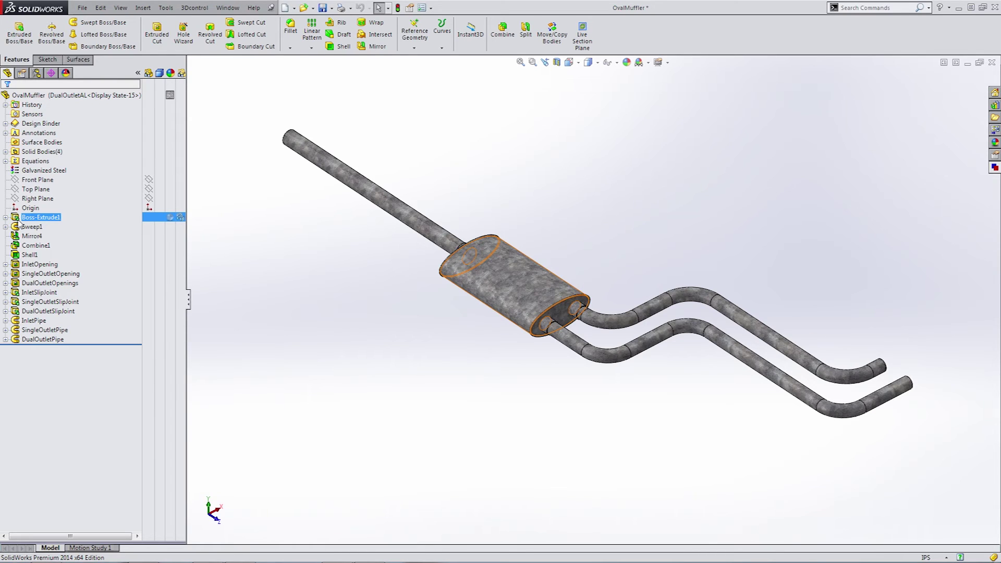
pyautogui.doubleClick(18, 219)
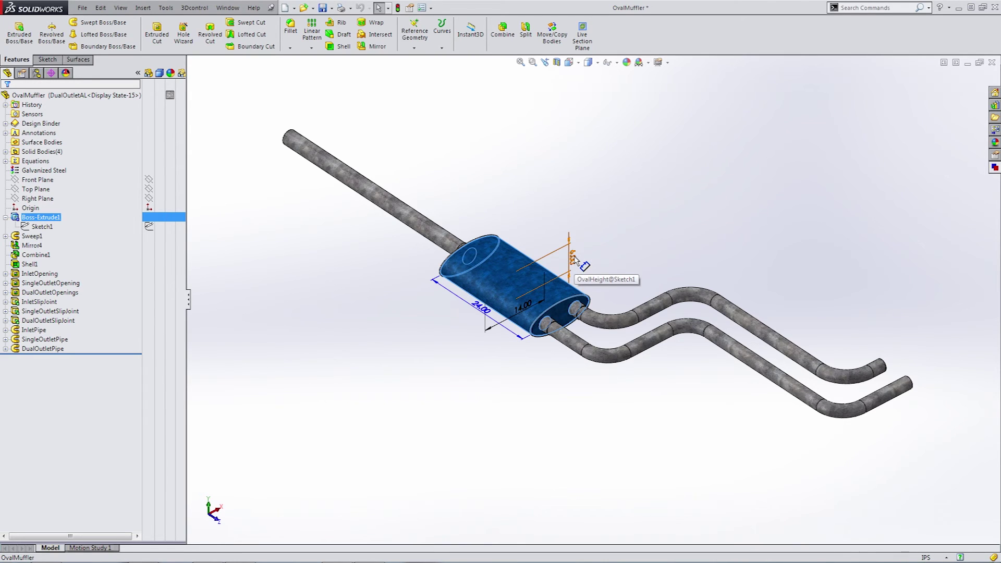
pyautogui.click(572, 259)
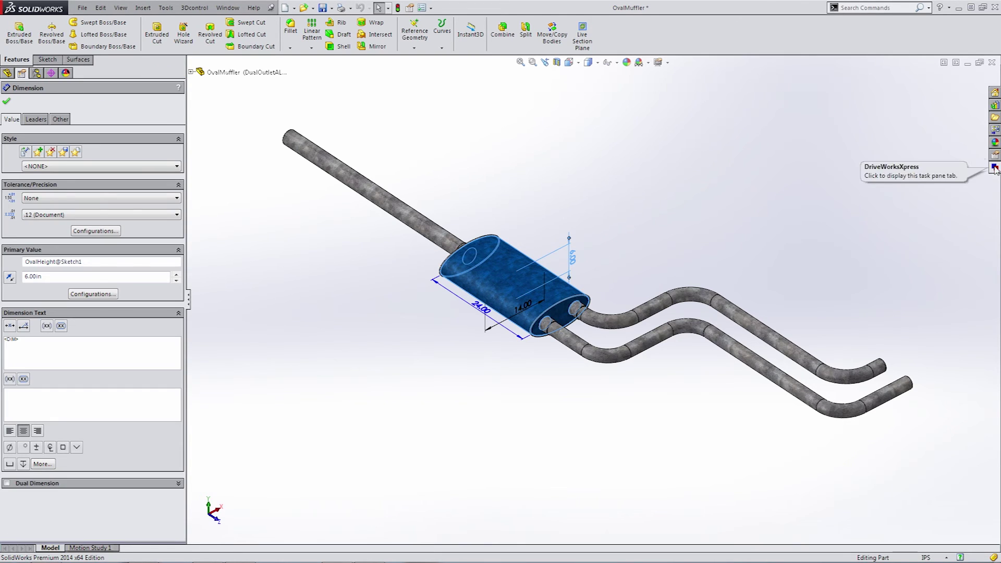
pyautogui.click(994, 167)
pyautogui.click(995, 60)
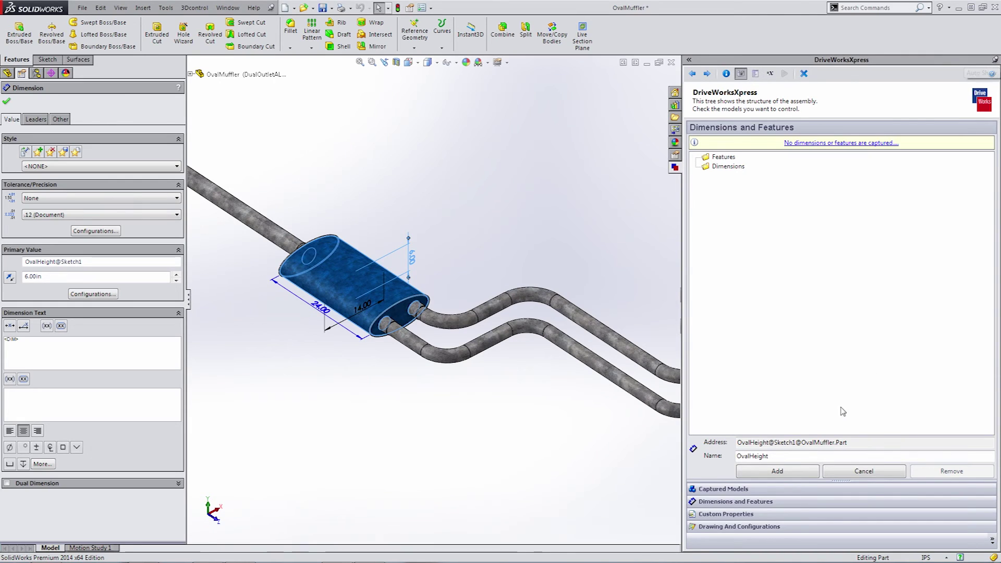
pyautogui.click(786, 471)
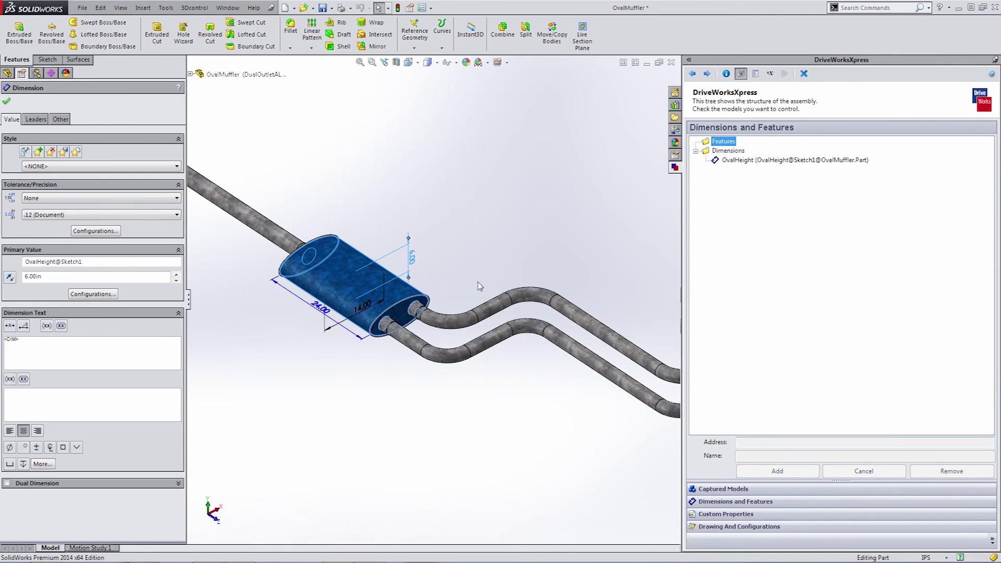
pyautogui.click(218, 223)
# Capture the InletOpening's InletDiameter dimension in DriveWorksXpress.
pyautogui.click(33, 218)
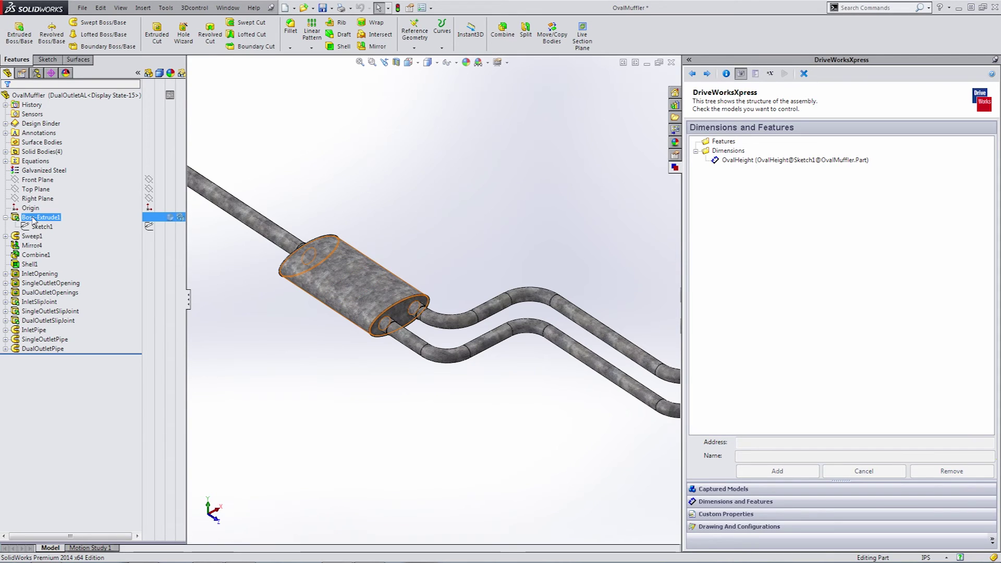
pyautogui.click(28, 236)
pyautogui.click(21, 274)
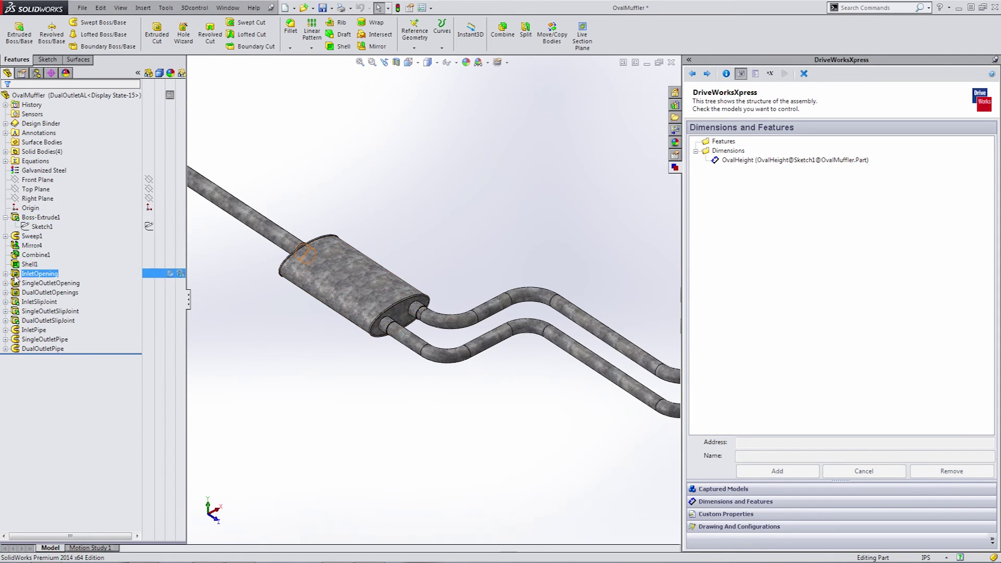
pyautogui.click(21, 274)
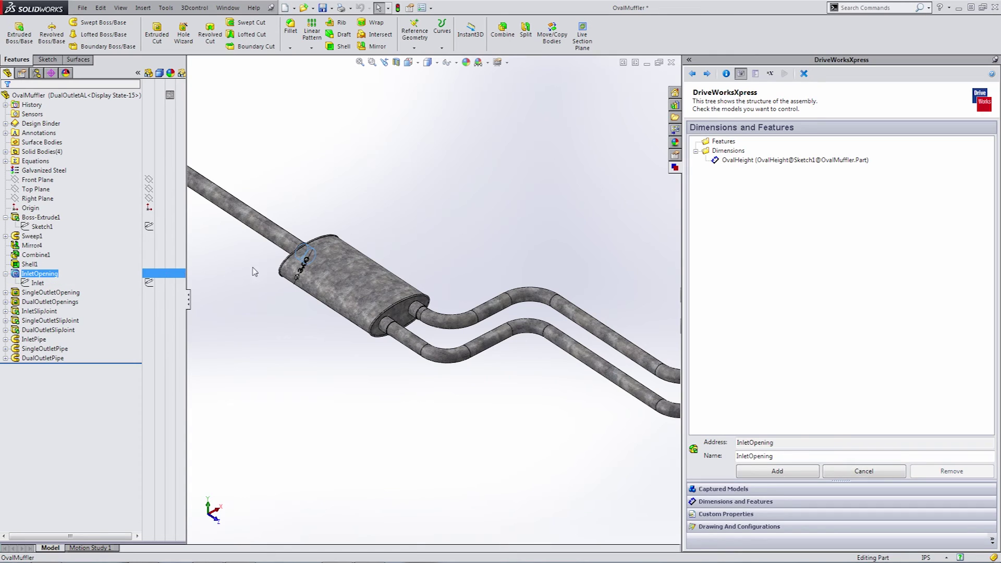
pyautogui.click(304, 272)
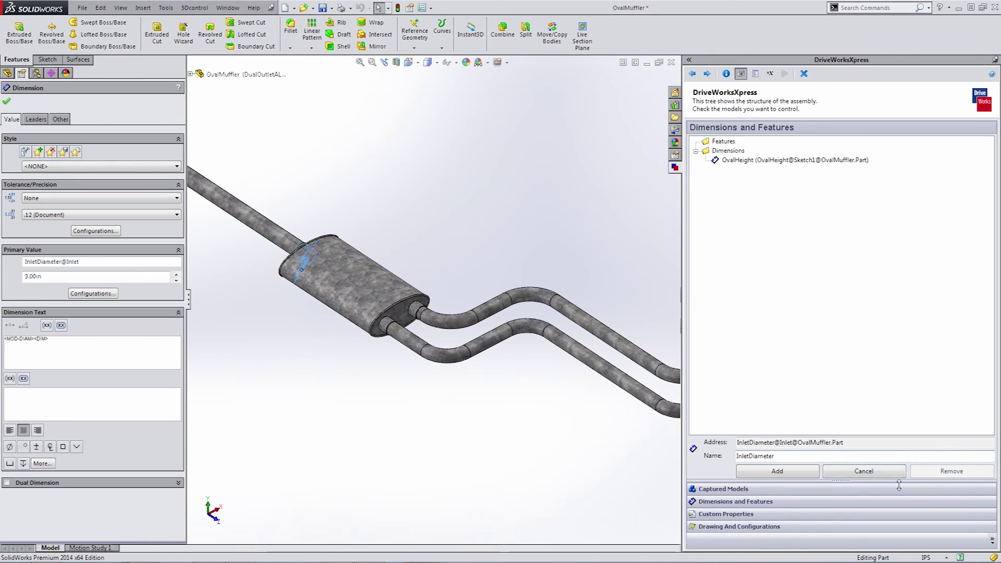
pyautogui.click(801, 474)
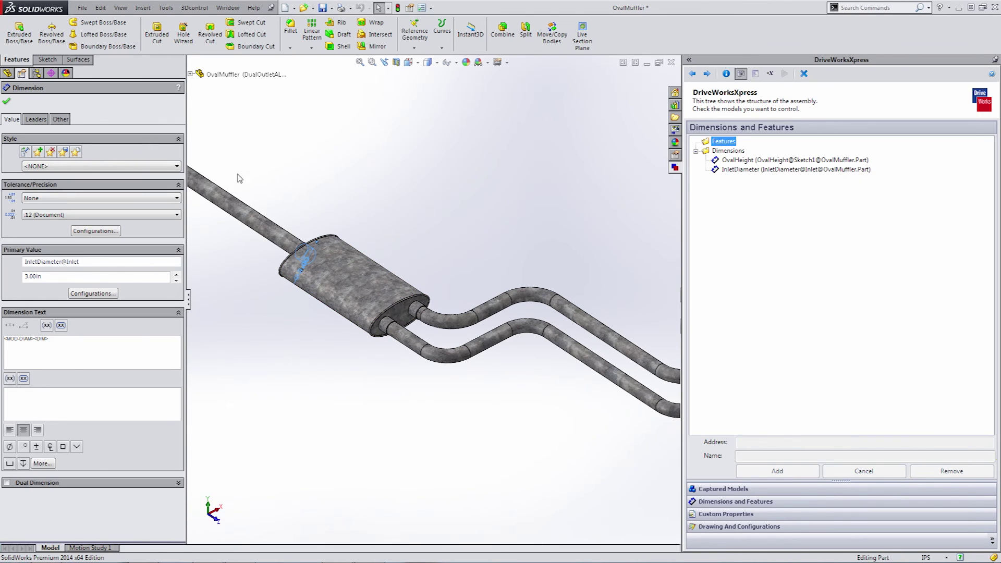
# Capture the SingleOutletOpening's OutletDiameter dimension in DriveWorksXpress.
pyautogui.click(320, 159)
pyautogui.click(40, 292)
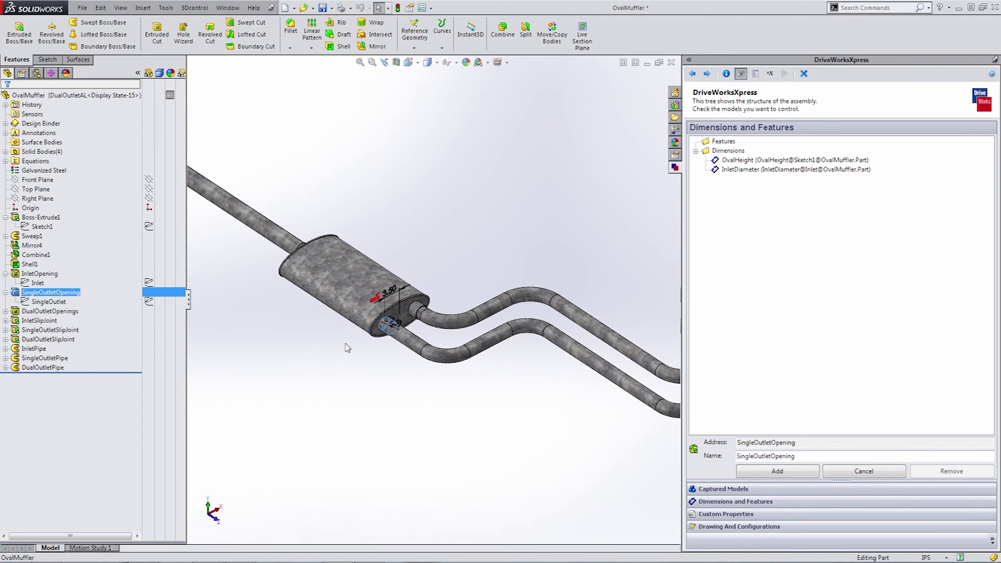
pyautogui.click(395, 326)
pyautogui.click(803, 472)
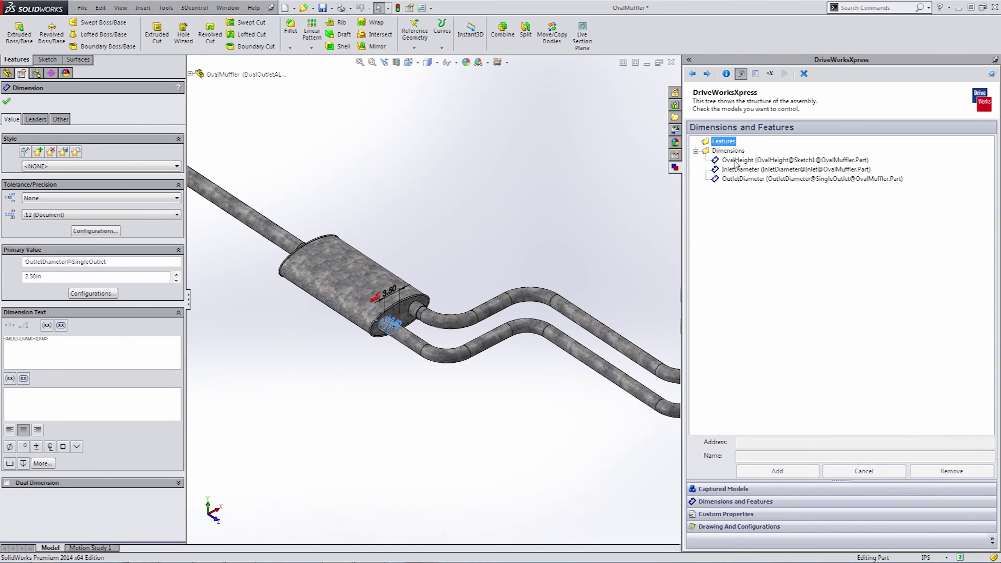
pyautogui.click(528, 204)
pyautogui.click(37, 218)
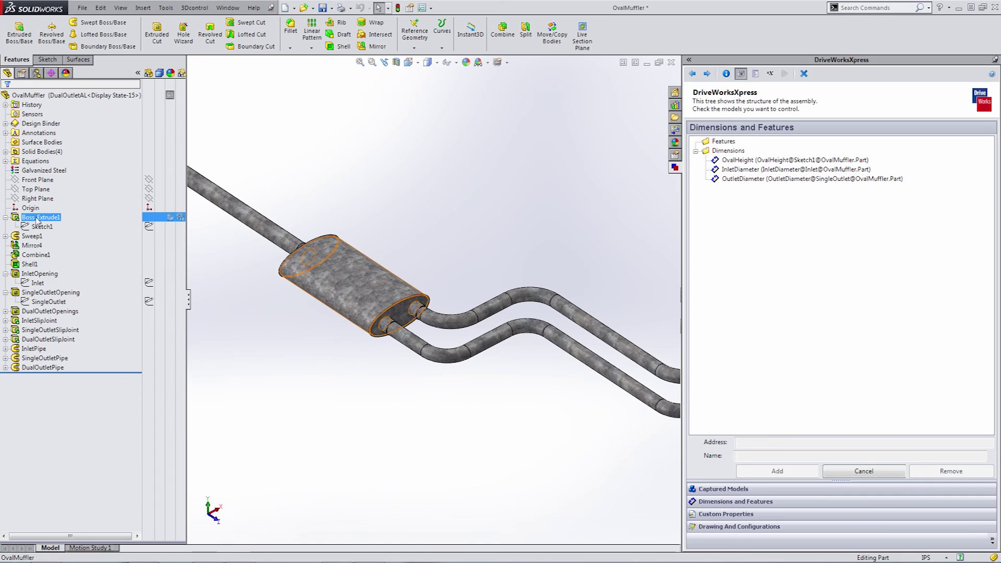
# Review Boss-Extrude1, DualOutletPipe and DualOutletOpenings, then advance to the empty Custom Properties page.
pyautogui.doubleClick(38, 222)
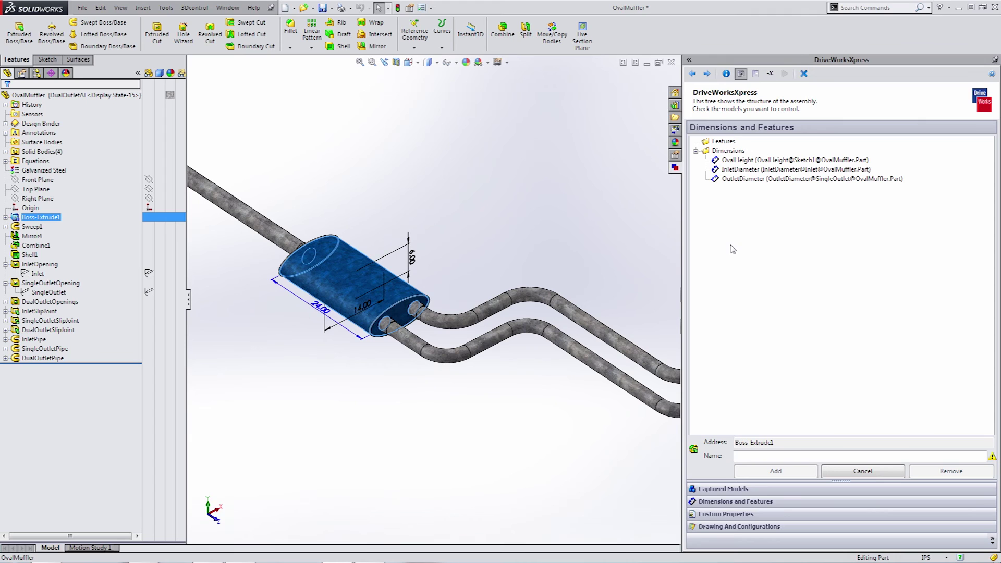
pyautogui.keyDown('ctrl'); pyautogui.click(40, 359); pyautogui.keyUp('ctrl')
pyautogui.keyDown('ctrl'); pyautogui.click(31, 302); pyautogui.keyUp('ctrl')
pyautogui.click(6, 283)
pyautogui.click(5, 264)
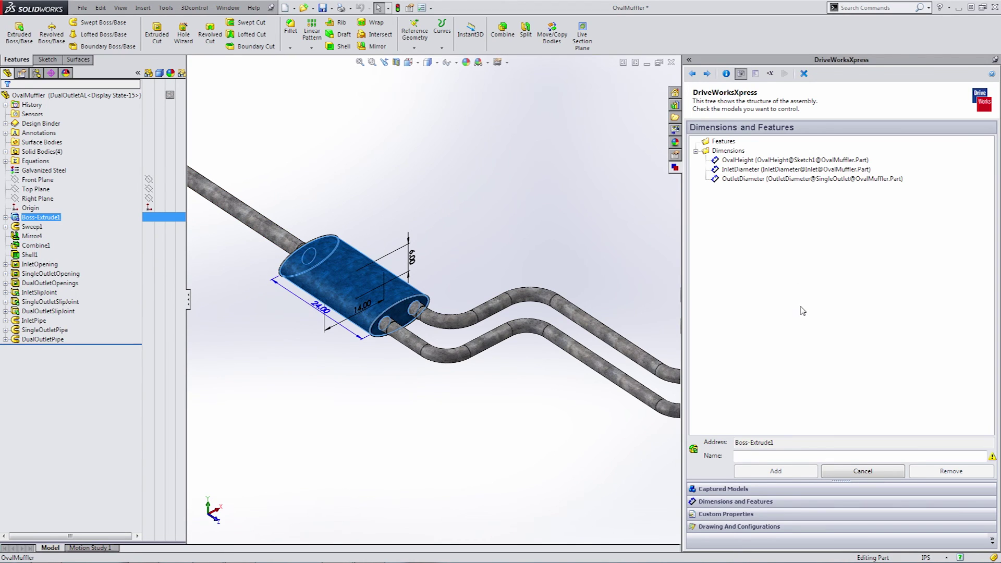
pyautogui.click(758, 514)
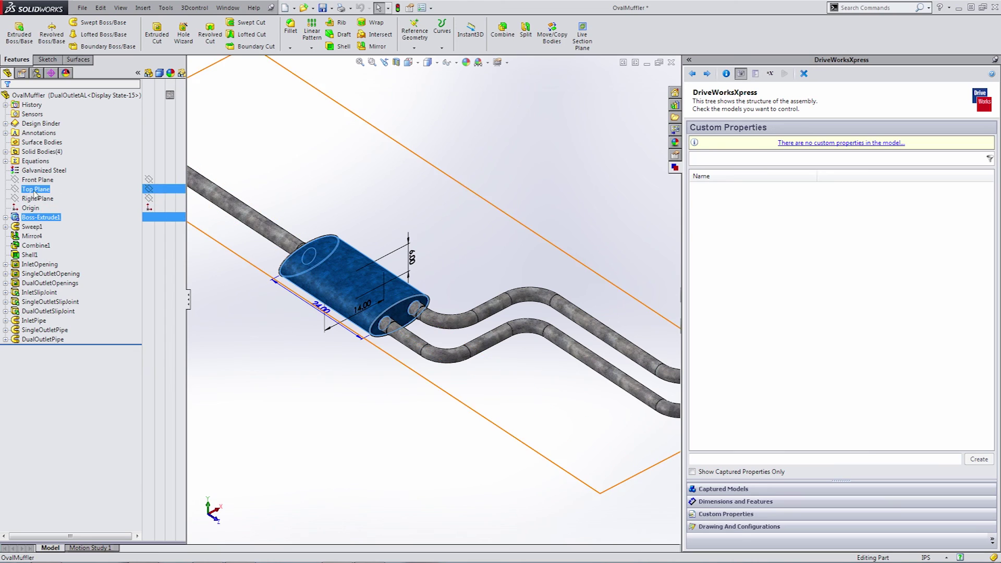
# In Drawing And Configurations, capture OvalMuffler.SLDDRW as the muffler's drawing.
pyautogui.click(747, 528)
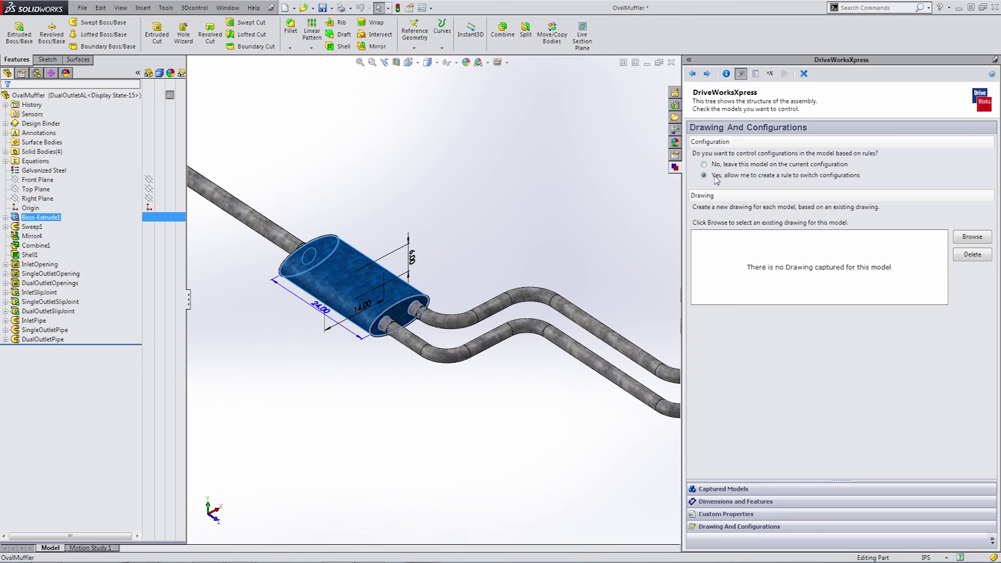
pyautogui.click(978, 238)
pyautogui.click(328, 207)
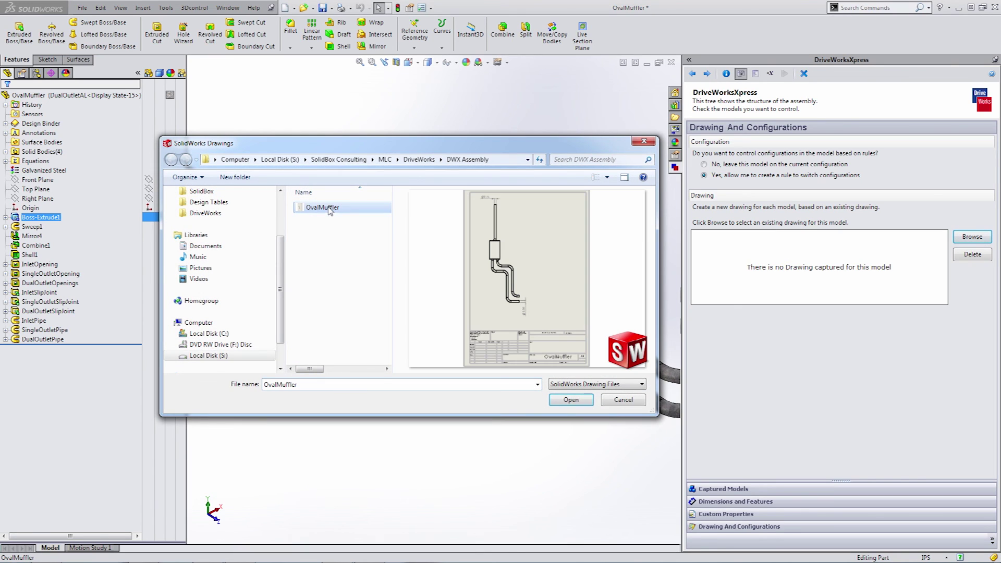
pyautogui.click(568, 401)
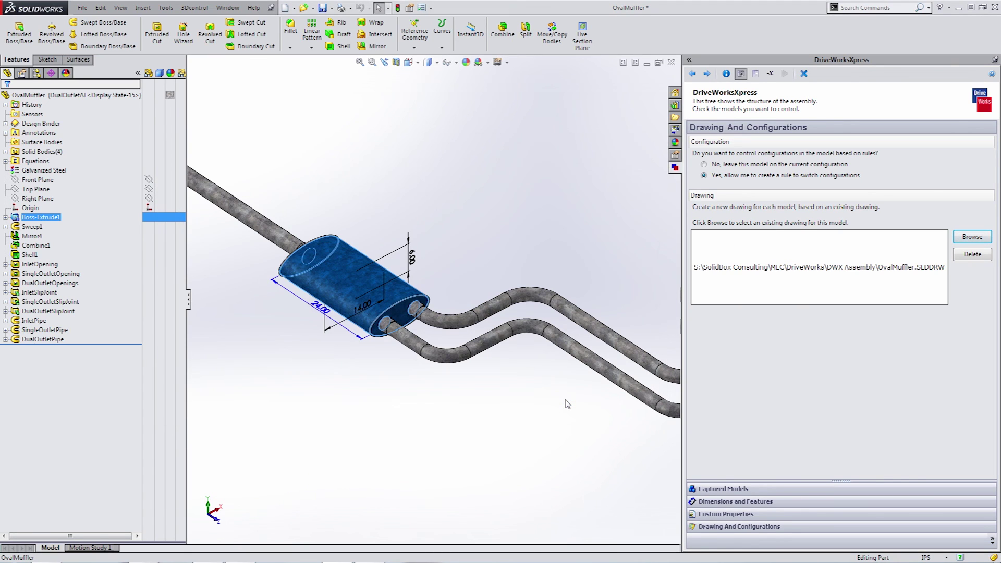